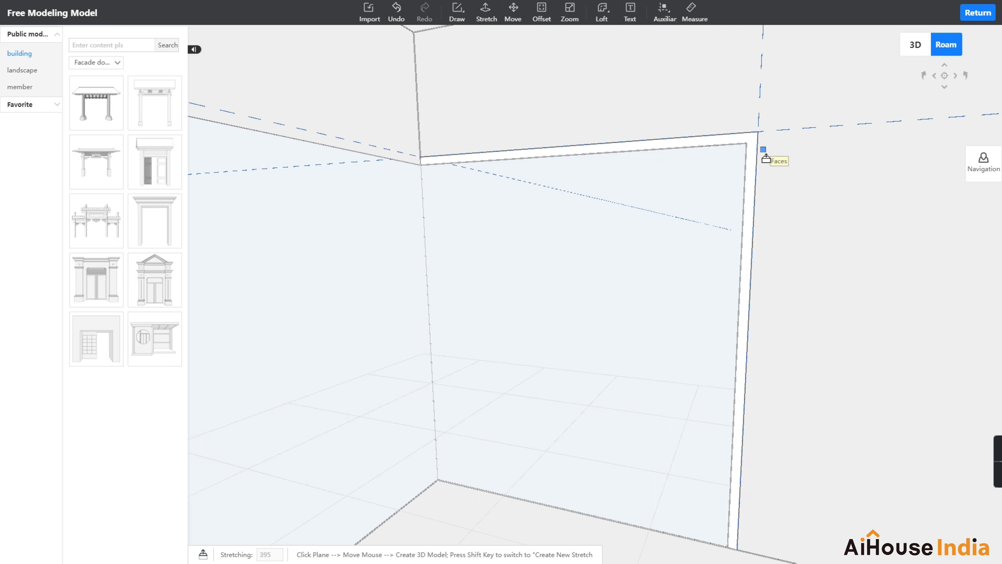
# Stretch the L-shaped frame face around the window opening by 100 into a solid trim
pyautogui.press('Escape')
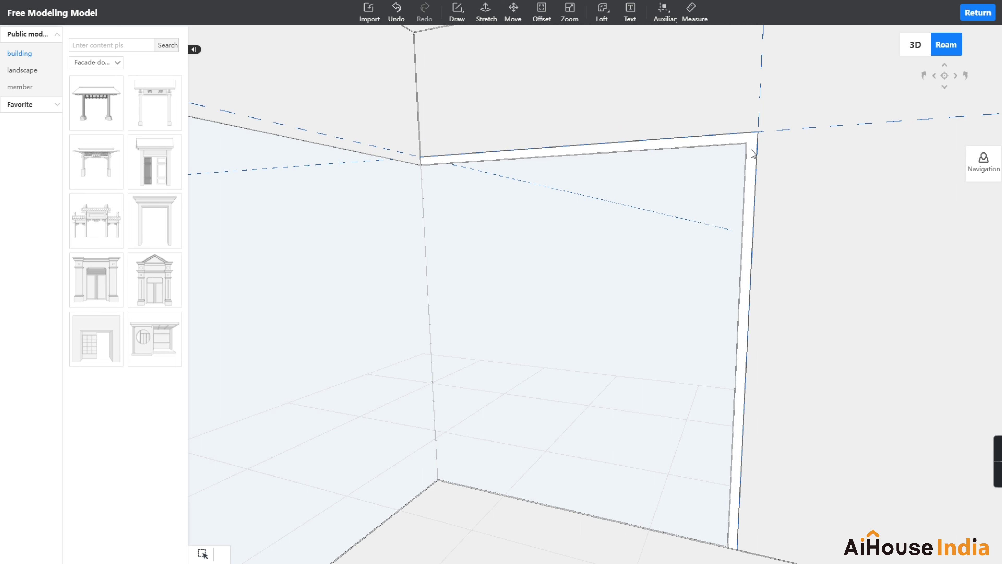
pyautogui.click(751, 147)
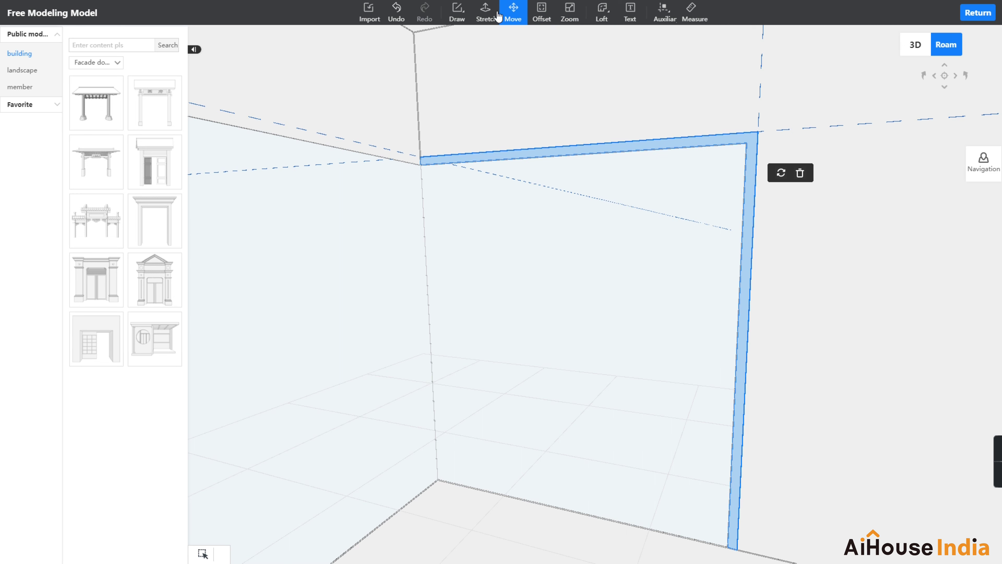
pyautogui.click(486, 11)
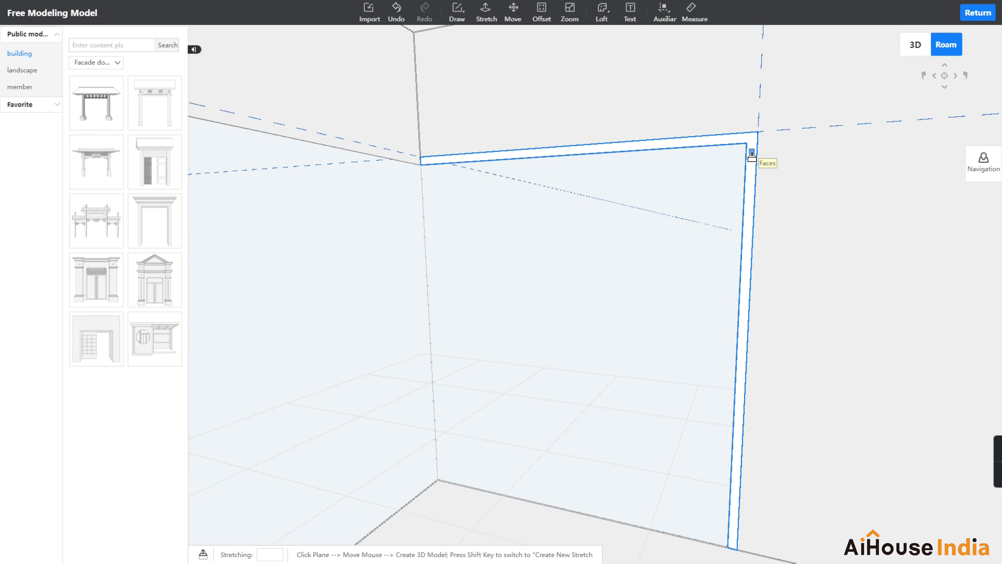
pyautogui.click(673, 154)
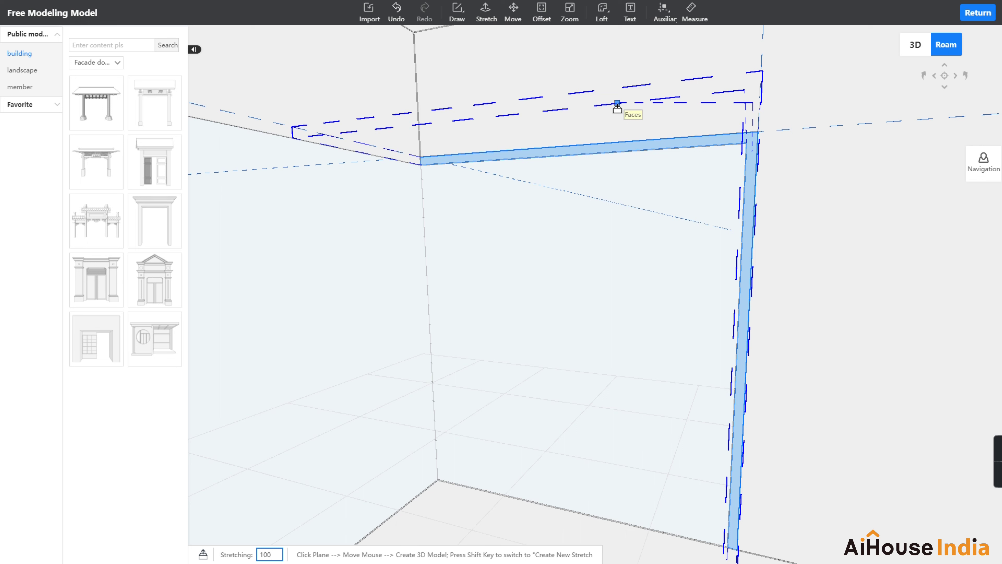
pyautogui.press('Return')
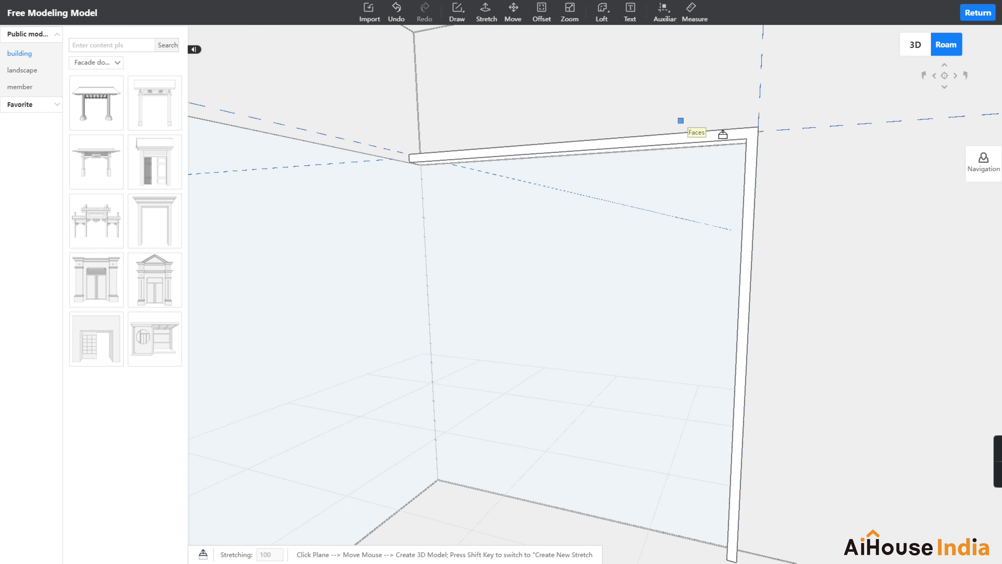
pyautogui.press('Escape')
# Select the whole stretched window frame and combine its faces into one group
pyautogui.scroll(-6, 609, 123)
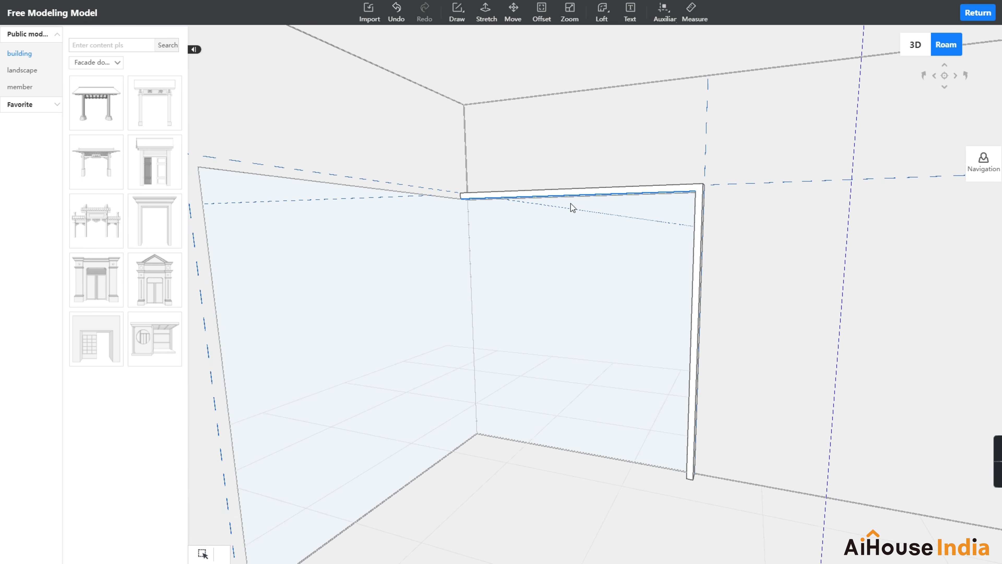
pyautogui.moveTo(478, 196); pyautogui.dragTo(768, 559)
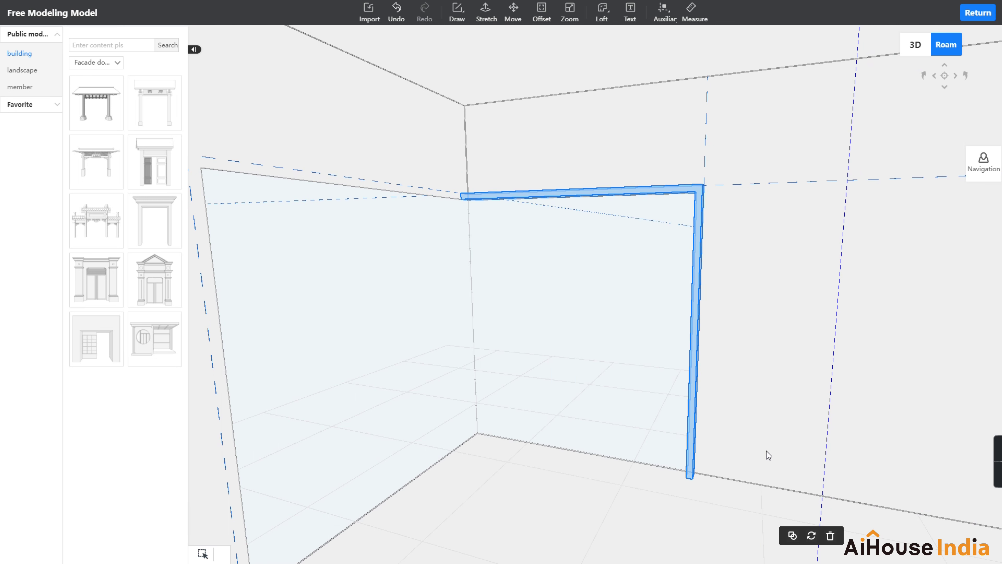
pyautogui.hotkey('ctrl', 'g')
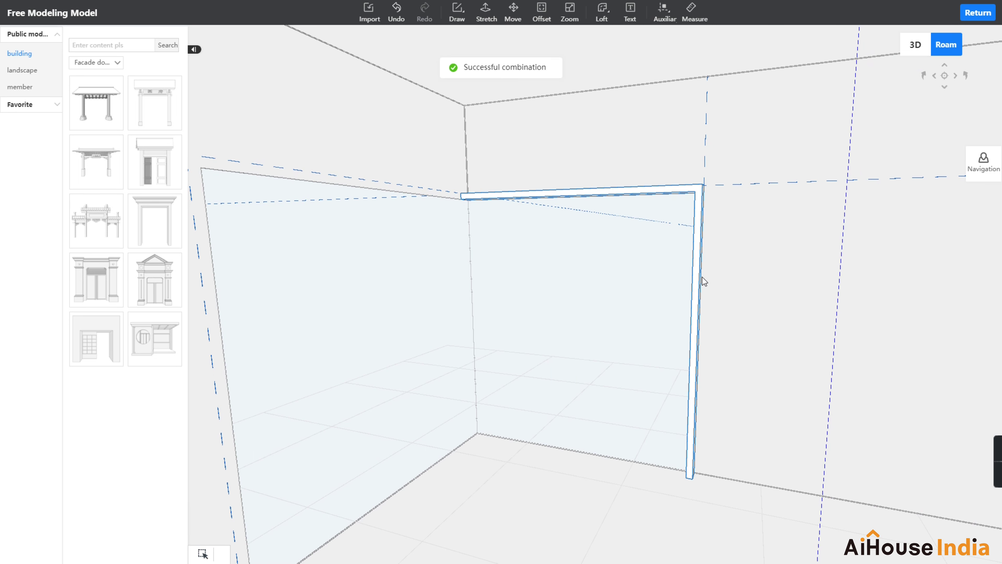
# Copy the grouped frame with the Move tool to a spot outside the room, parallel to the original
pyautogui.click(699, 257)
pyautogui.scroll(-4, 611, 318)
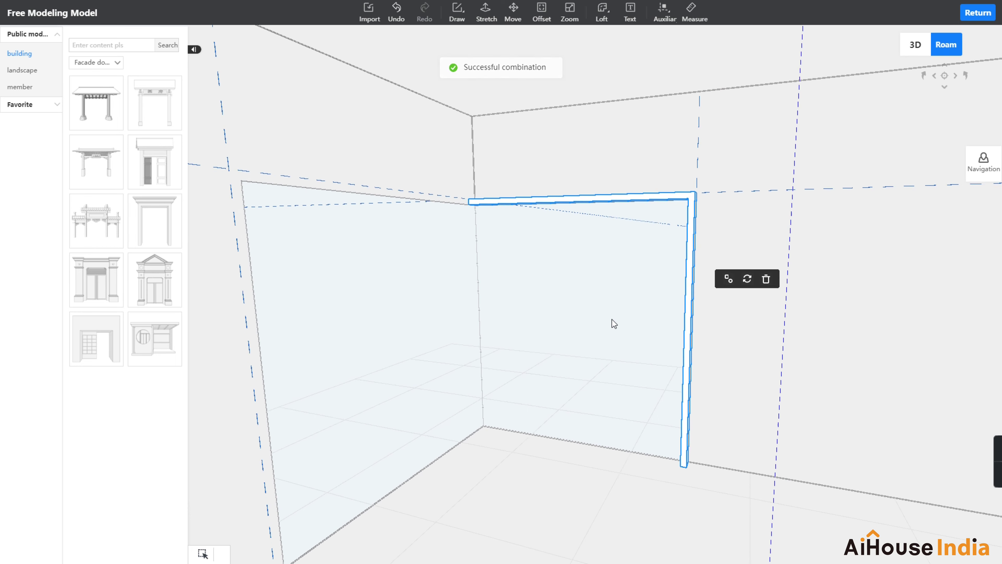
pyautogui.moveTo(594, 276); pyautogui.dragTo(259, 329)
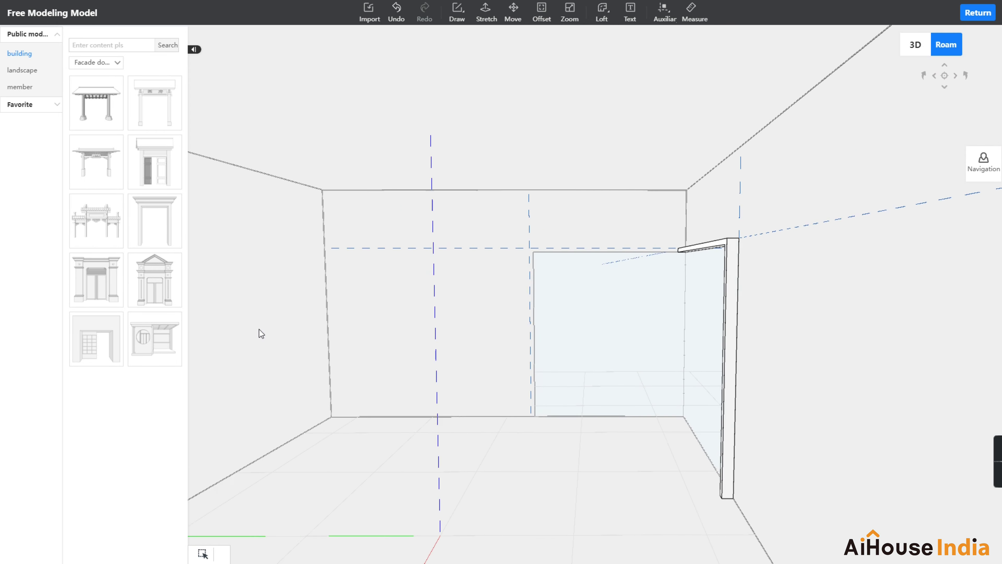
pyautogui.moveTo(361, 334); pyautogui.dragTo(276, 354, button='right')
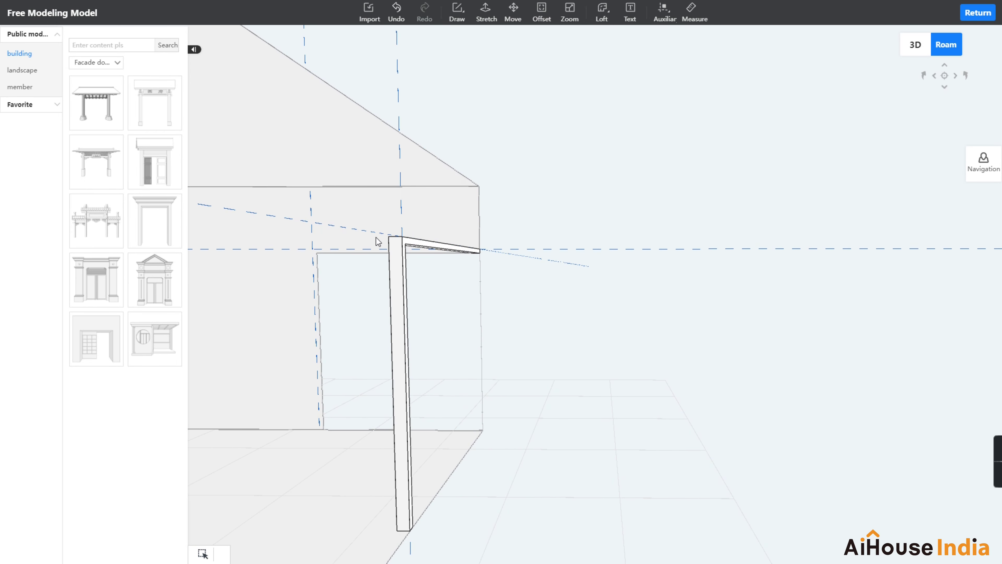
pyautogui.moveTo(376, 238); pyautogui.dragTo(419, 179)
pyautogui.click(509, 12)
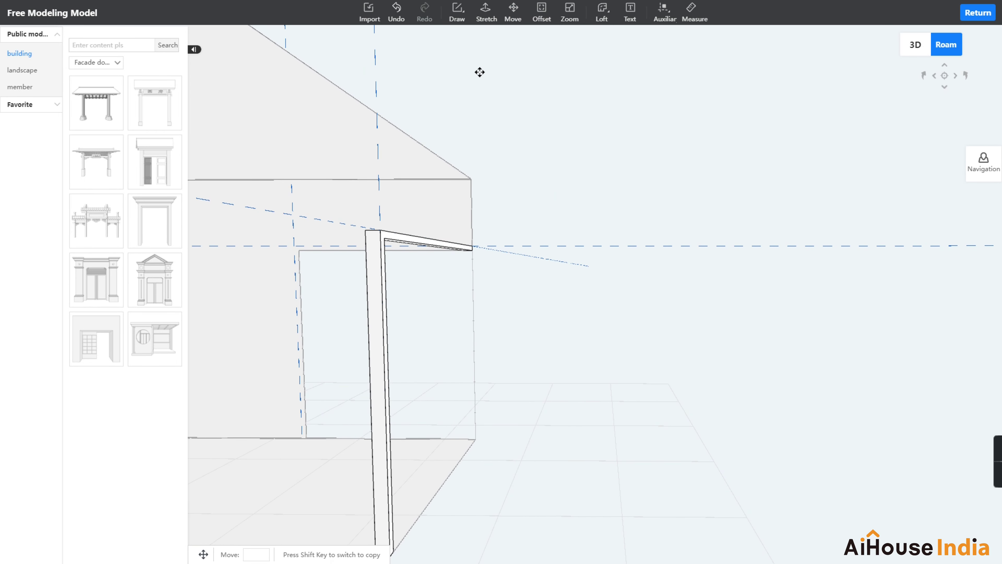
pyautogui.click(363, 230)
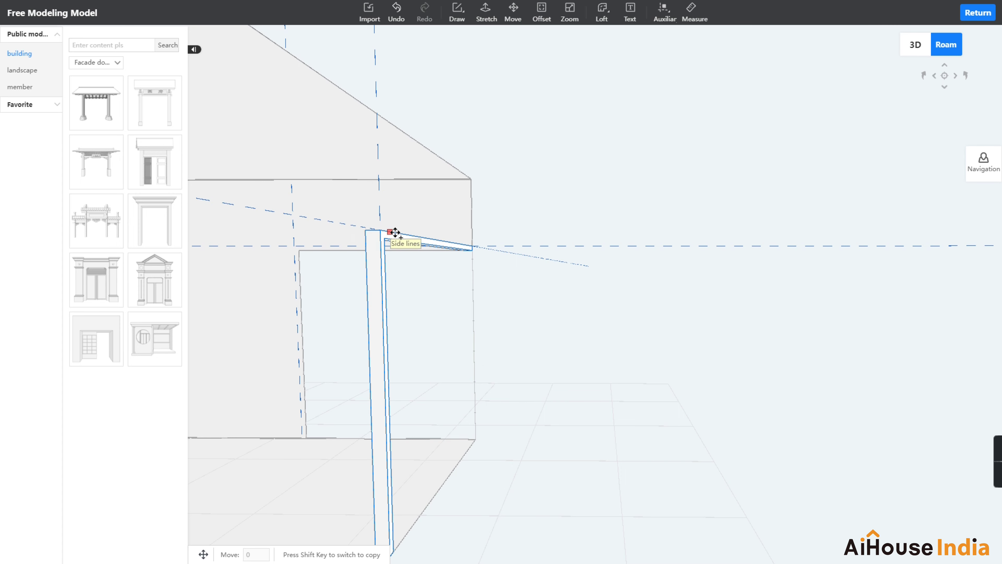
pyautogui.press('Escape')
pyautogui.moveTo(504, 219); pyautogui.dragTo(698, 183, button='middle')
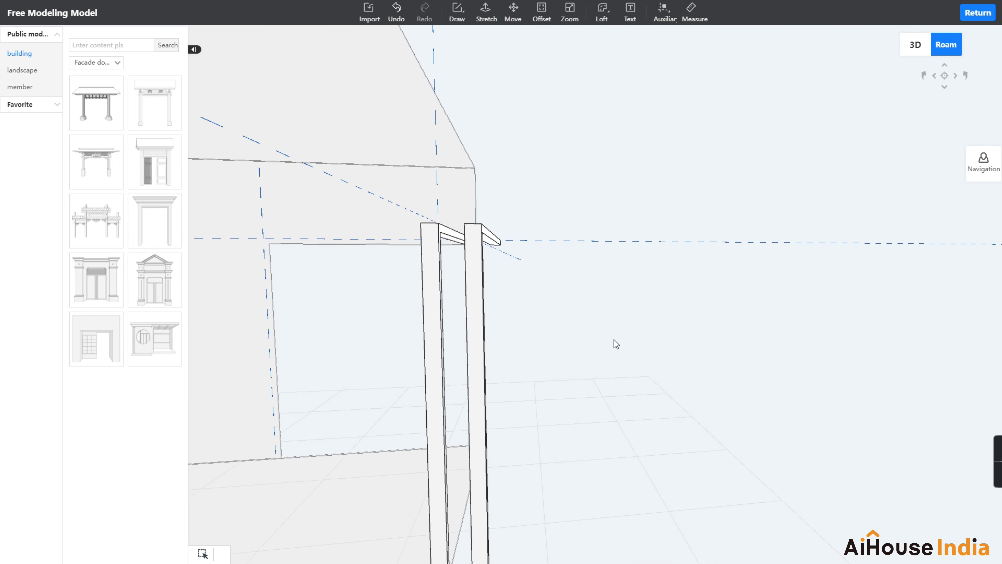
pyautogui.click(697, 182)
pyautogui.click(511, 15)
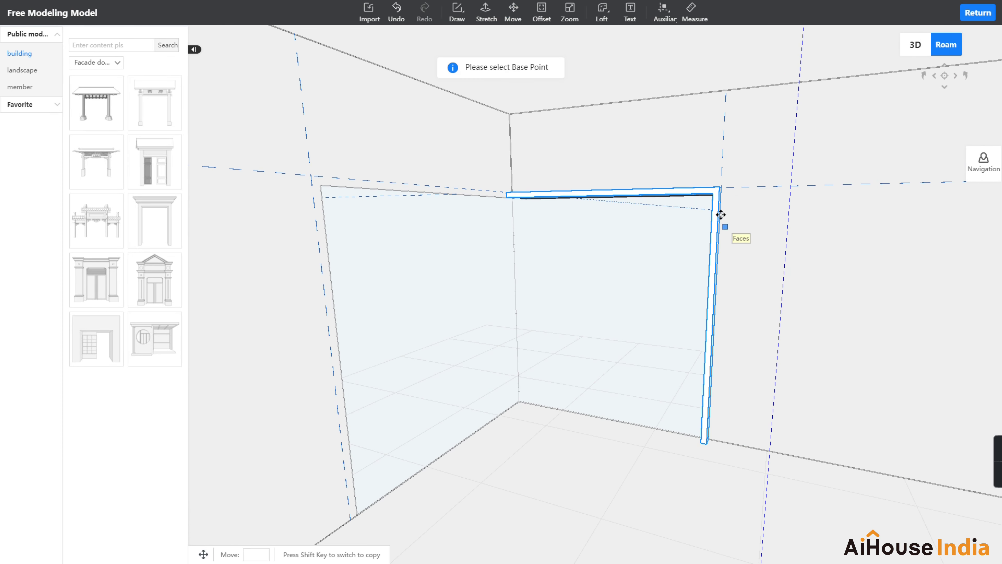
pyautogui.click(709, 206)
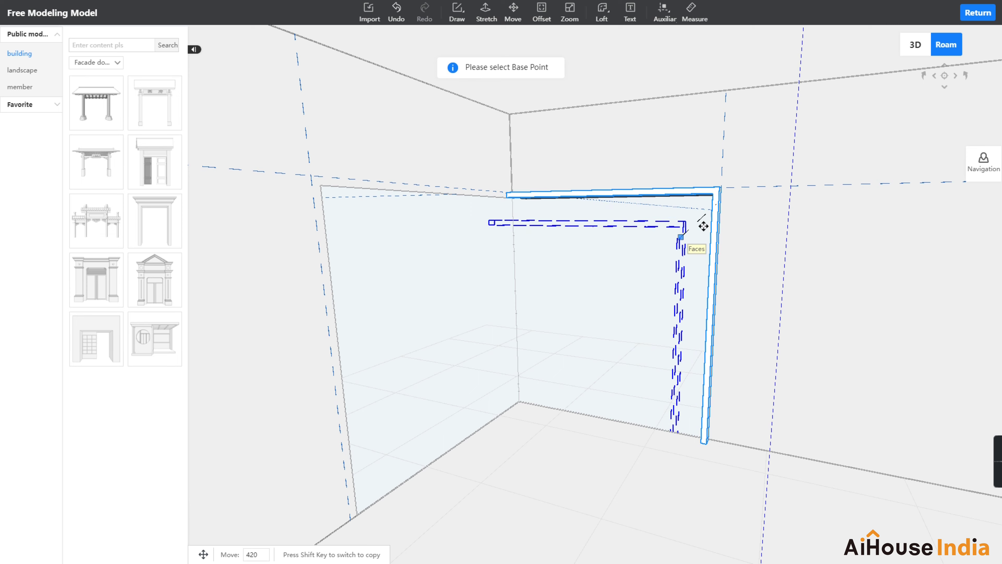
pyautogui.press('Escape')
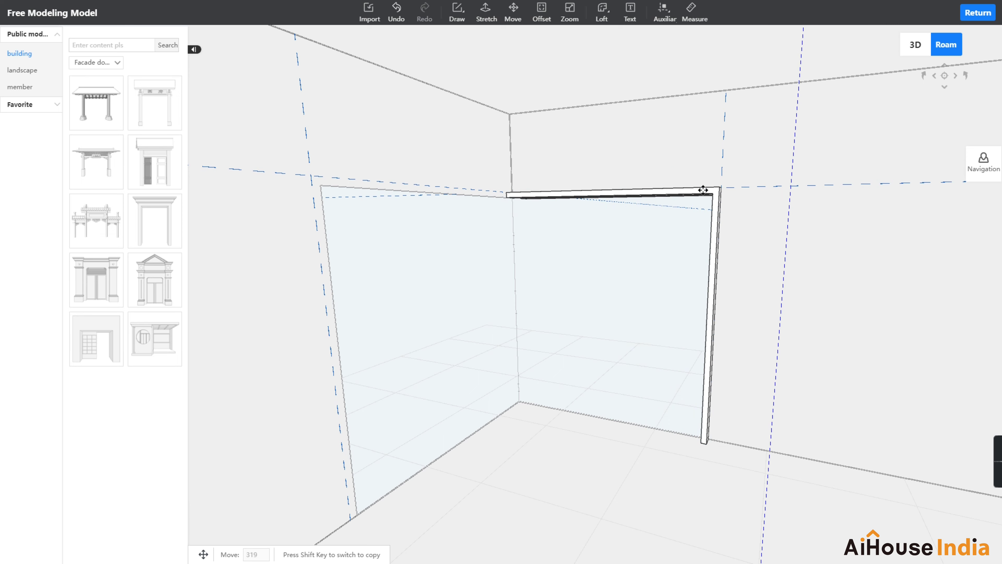
# Copy the original window frame into the room, parallel to the wall it sits on
pyautogui.moveTo(759, 273); pyautogui.dragTo(653, 301, button='right')
pyautogui.moveTo(631, 300); pyautogui.dragTo(502, 296, button='middle')
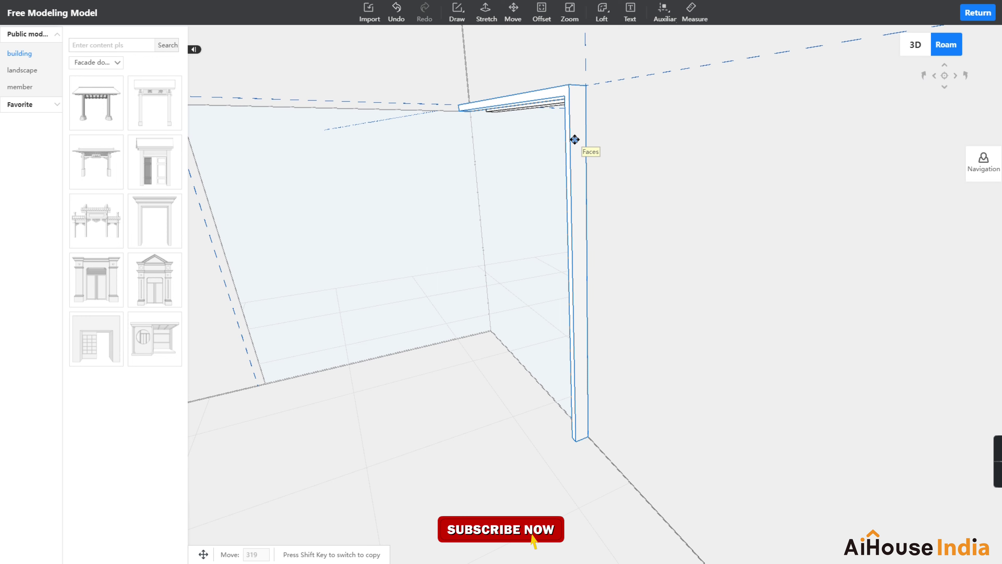
pyautogui.click(575, 140)
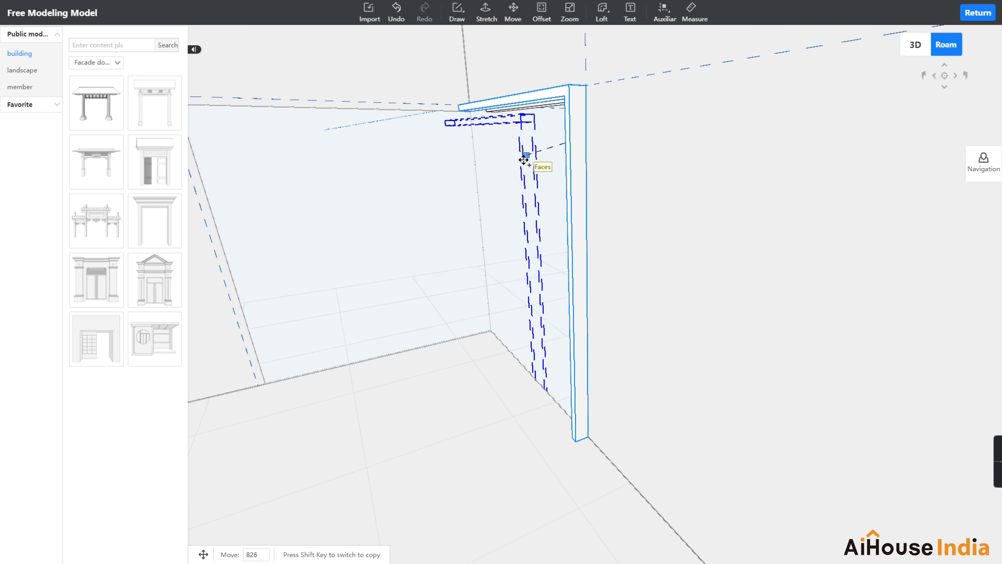
pyautogui.click(438, 149)
pyautogui.press('Escape')
# Rotate the copied frame inside the room about a point on its top beam until it is perpendicular to the original
pyautogui.moveTo(521, 194); pyautogui.dragTo(587, 293, button='right')
pyautogui.scroll(-2, 587, 294)
pyautogui.moveTo(564, 406); pyautogui.dragTo(603, 417, button='right')
pyautogui.scroll(1, 605, 419)
pyautogui.scroll(2, 648, 215)
pyautogui.scroll(-3, 659, 199)
pyautogui.press('q')
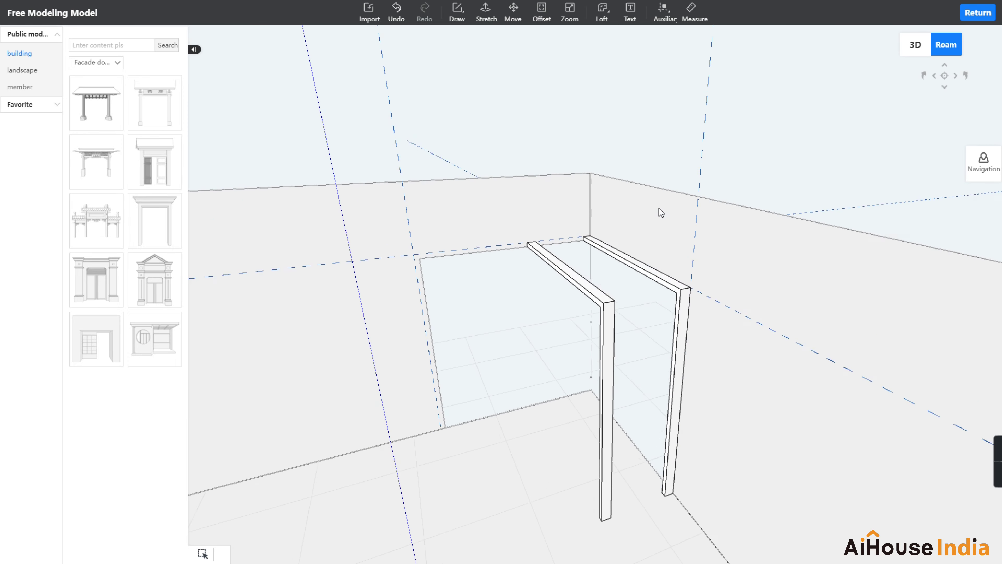
pyautogui.moveTo(623, 334); pyautogui.dragTo(748, 236, button='middle')
pyautogui.click(571, 336)
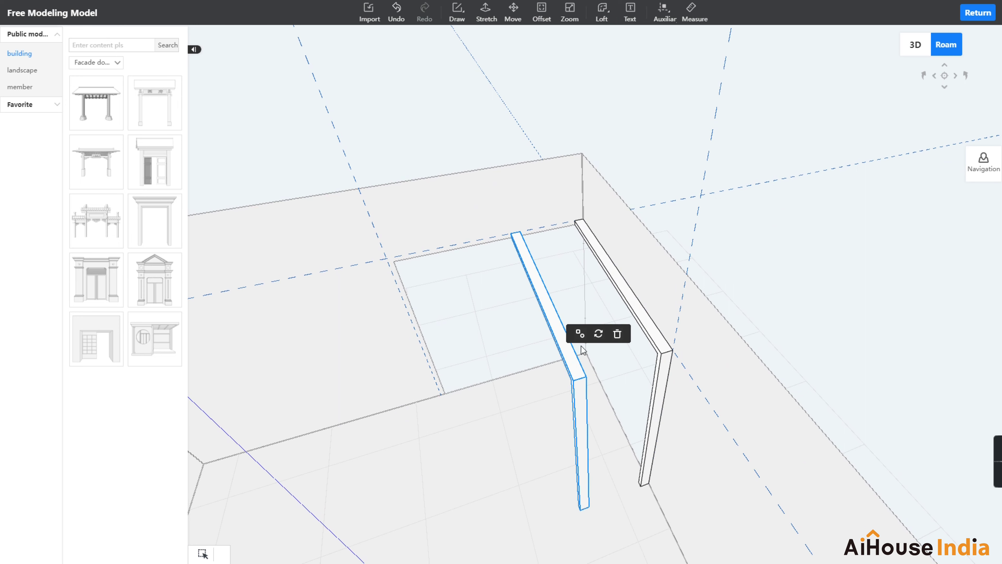
pyautogui.click(599, 336)
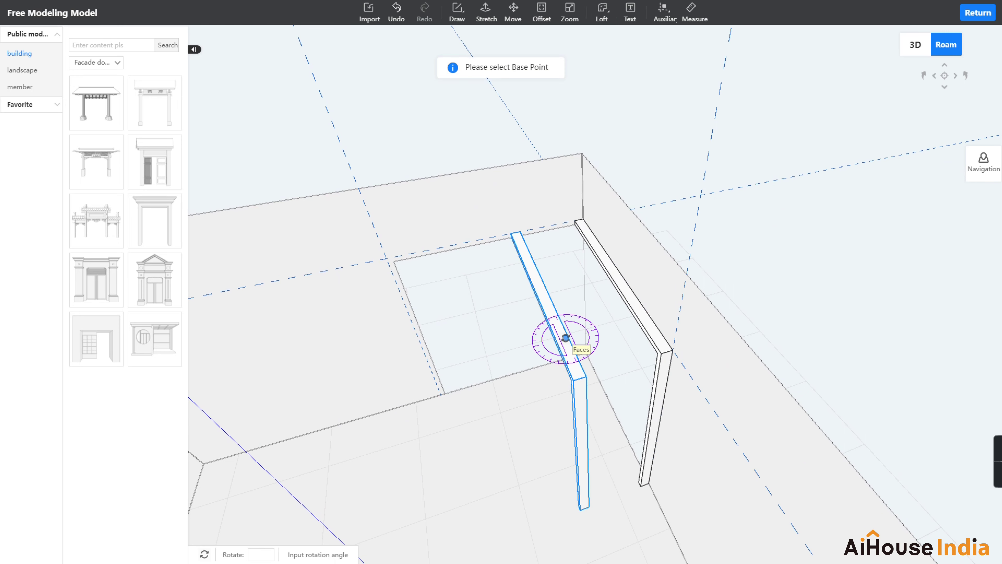
pyautogui.scroll(5, 562, 337)
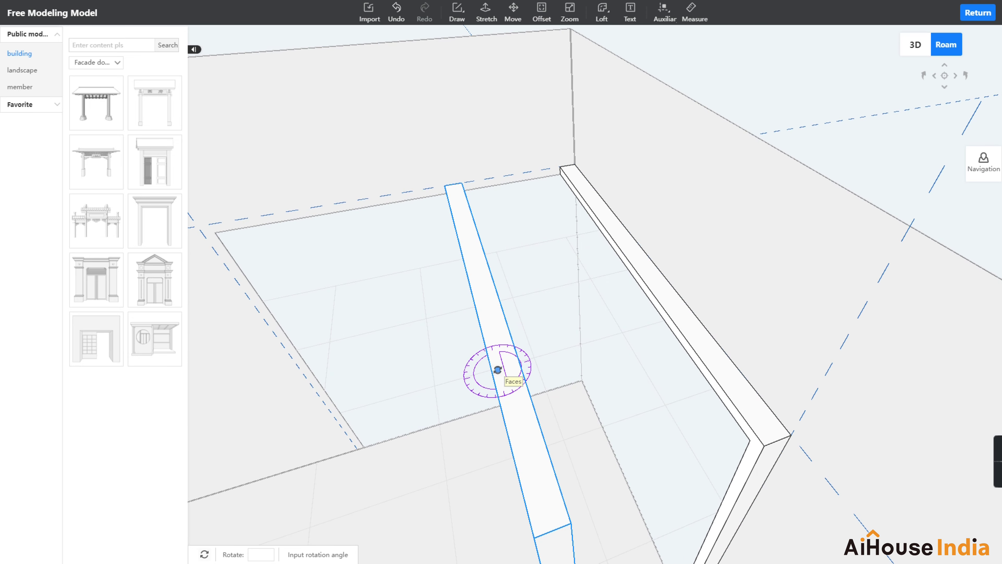
pyautogui.click(500, 345)
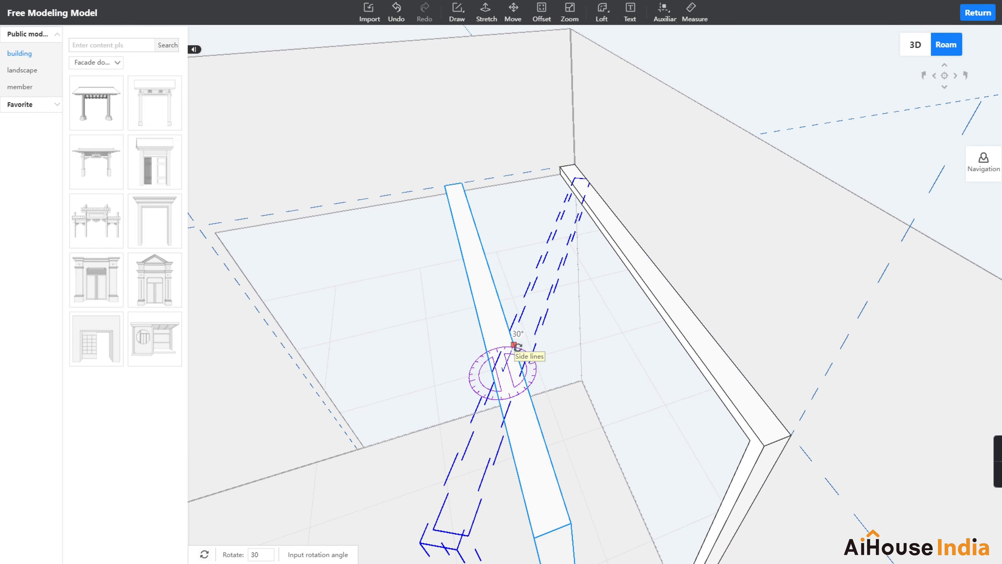
pyautogui.click(525, 365)
pyautogui.scroll(-3, 546, 346)
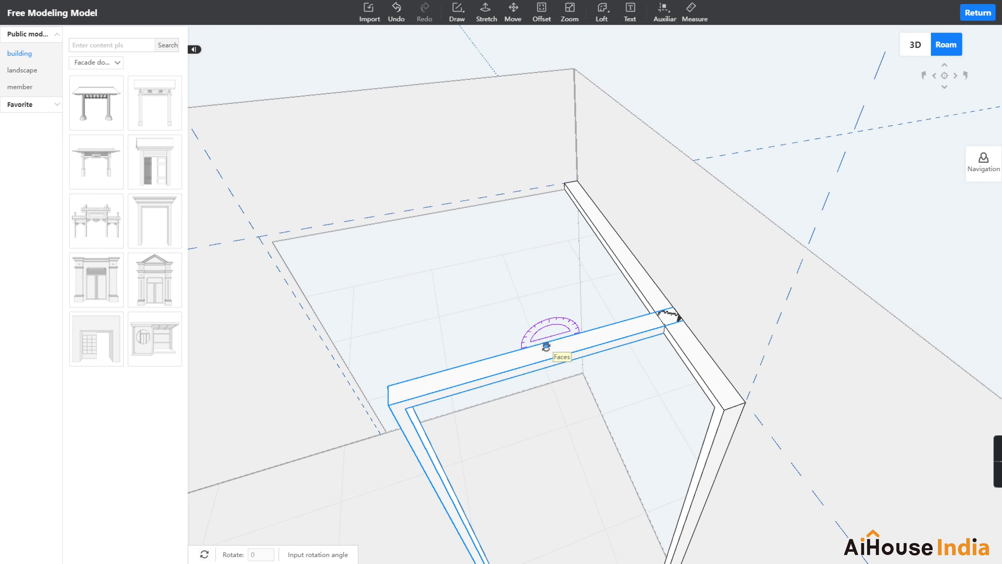
# Move the rotated frame onto the adjacent window opening so its top beam meets the original frame at the room corner
pyautogui.click(517, 15)
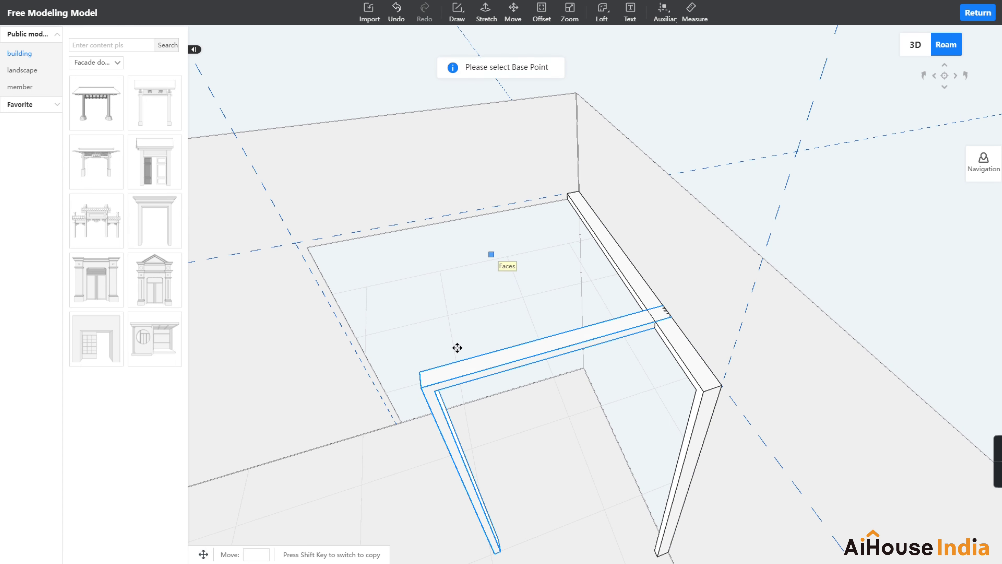
pyautogui.moveTo(454, 353); pyautogui.dragTo(523, 406, button='middle')
pyautogui.click(599, 318)
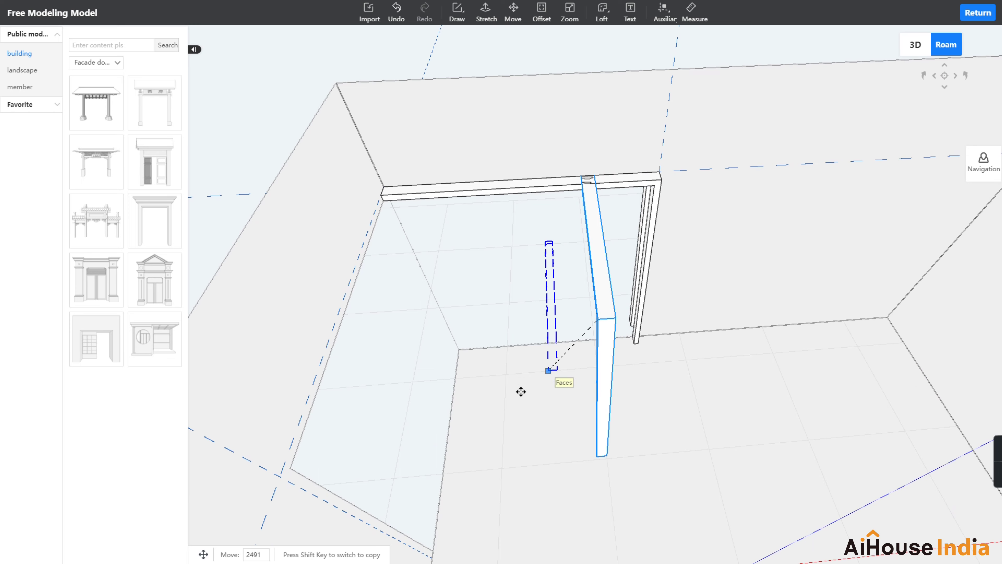
pyautogui.click(280, 475)
pyautogui.moveTo(455, 381); pyautogui.dragTo(371, 351, button='middle')
pyautogui.moveTo(398, 315); pyautogui.dragTo(497, 382, button='middle')
pyautogui.press('Escape')
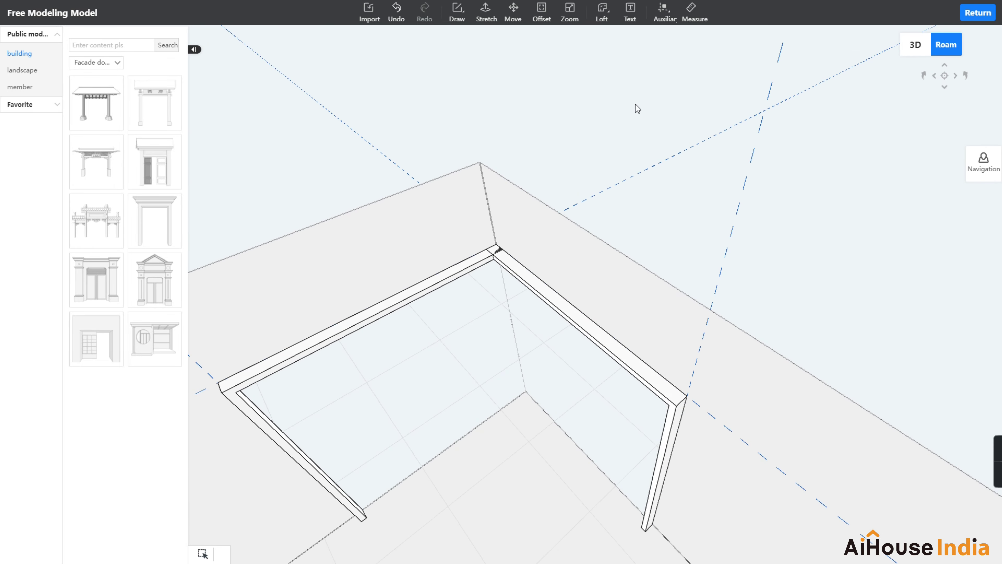
# Ungroup the frame fitted around the adjacent window opening
pyautogui.click(474, 271)
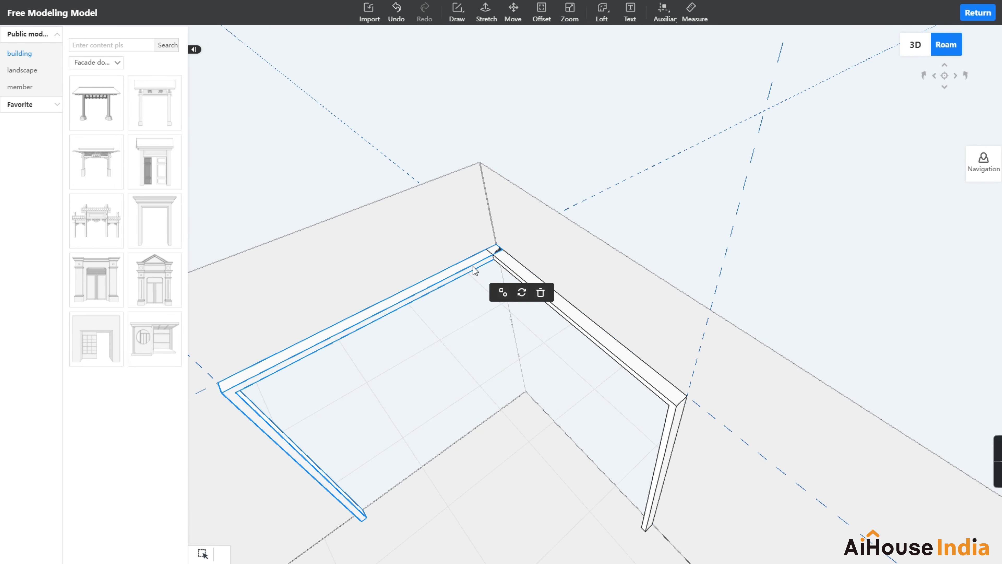
pyautogui.click(502, 292)
pyautogui.moveTo(592, 216); pyautogui.dragTo(661, 233, button='middle')
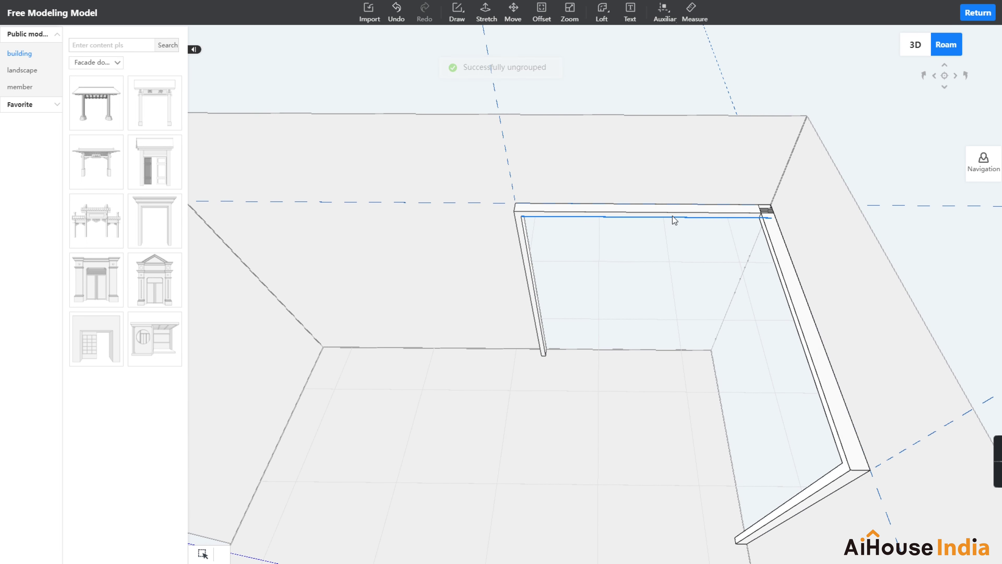
# Stretch the ungrouped frame's overlapping beam end back at the corner until it butts against the original frame
pyautogui.moveTo(810, 200); pyautogui.dragTo(827, 356, button='middle')
pyautogui.press('q')
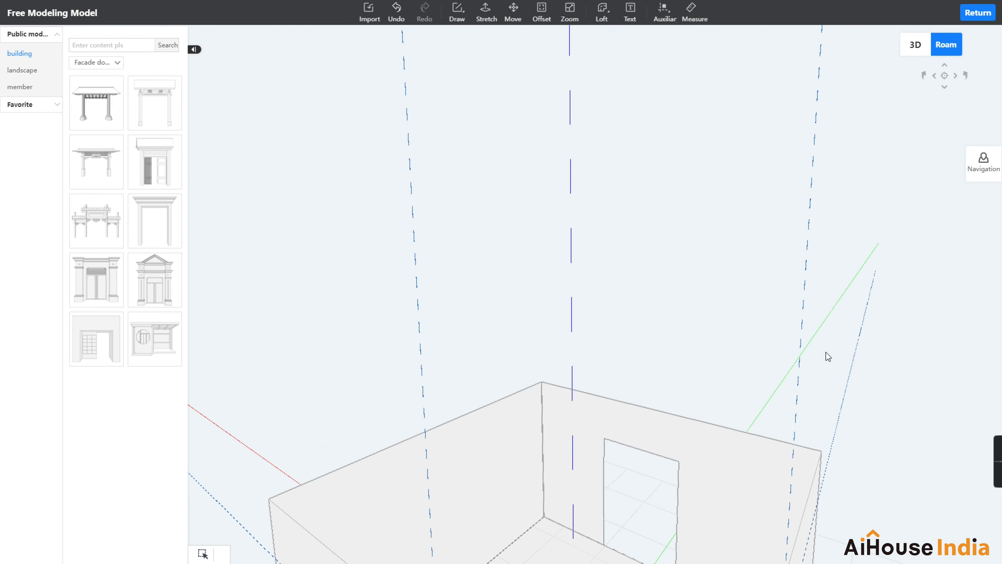
pyautogui.press('e')
pyautogui.moveTo(825, 353); pyautogui.dragTo(655, 385, button='middle')
pyautogui.click(590, 368)
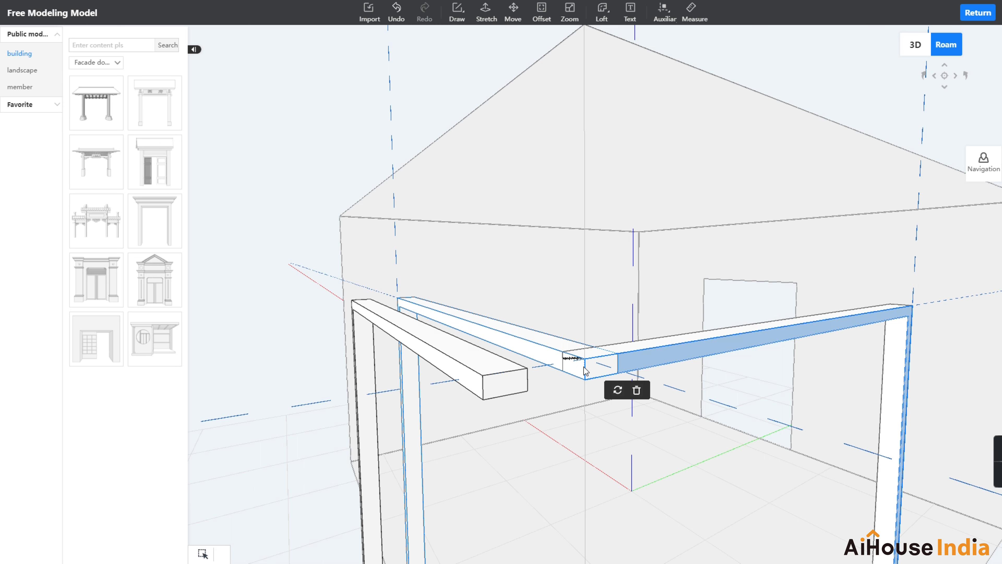
pyautogui.click(581, 369)
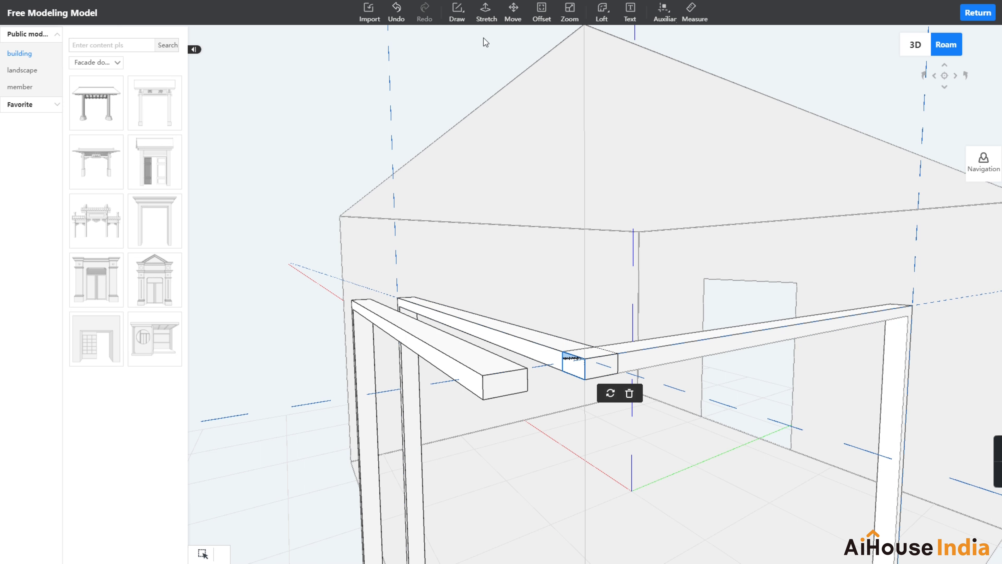
pyautogui.click(486, 16)
pyautogui.click(570, 369)
pyautogui.scroll(-1, 568, 368)
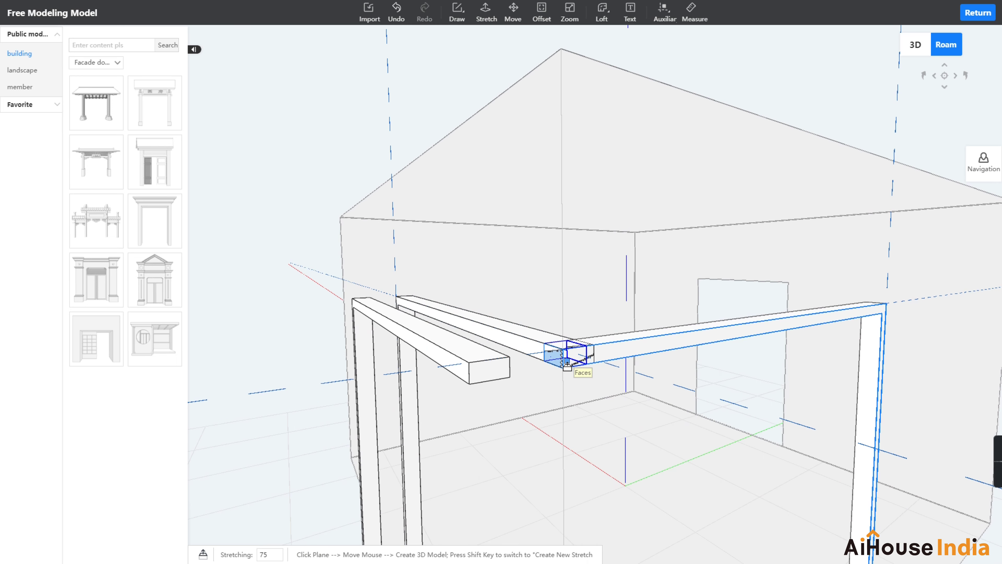
pyautogui.click(581, 358)
pyautogui.click(635, 371)
pyautogui.scroll(-5, 613, 384)
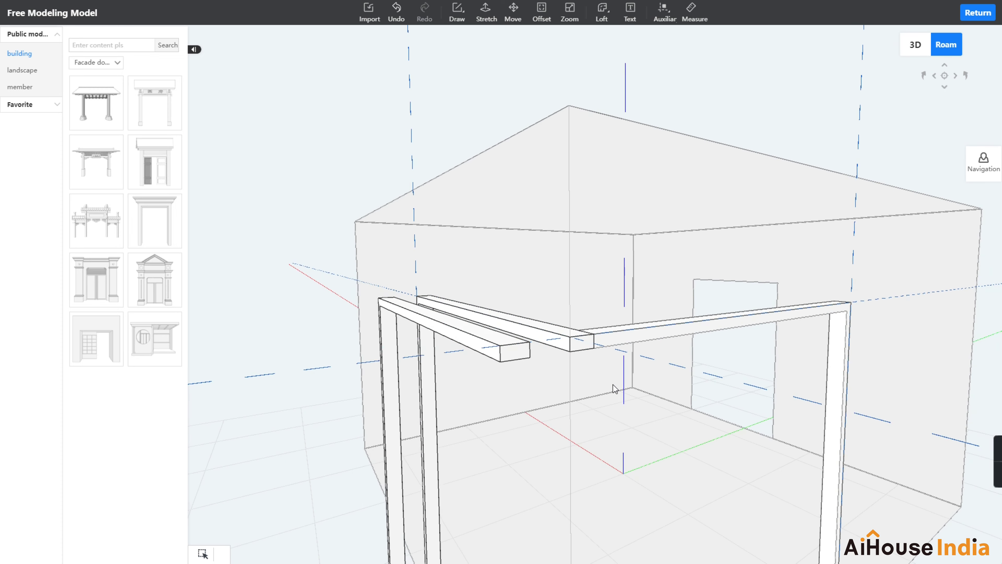
# Remove all auxiliary guide lines from around the finished corner frame
pyautogui.moveTo(611, 394); pyautogui.dragTo(640, 466, button='middle')
pyautogui.scroll(-4, 647, 413)
pyautogui.moveTo(676, 389); pyautogui.dragTo(679, 409, button='middle')
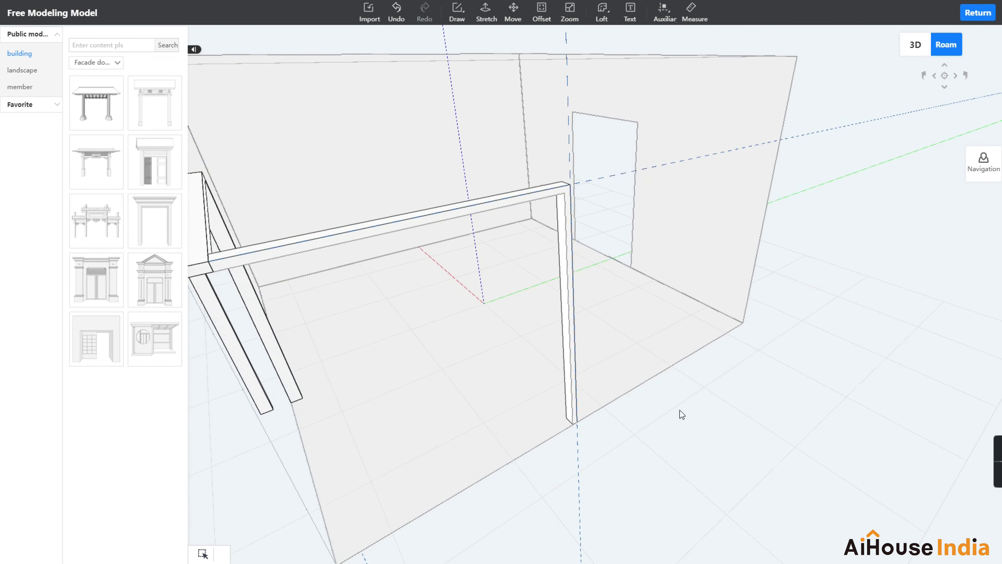
pyautogui.click(568, 221)
pyautogui.moveTo(580, 240); pyautogui.dragTo(933, 89, button='middle')
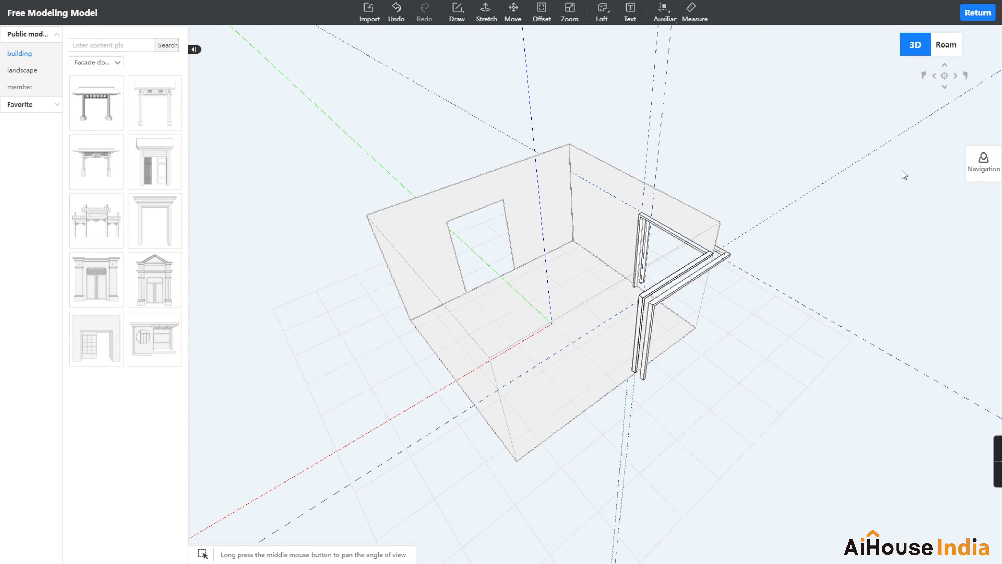
pyautogui.moveTo(856, 204); pyautogui.dragTo(980, 68, button='middle')
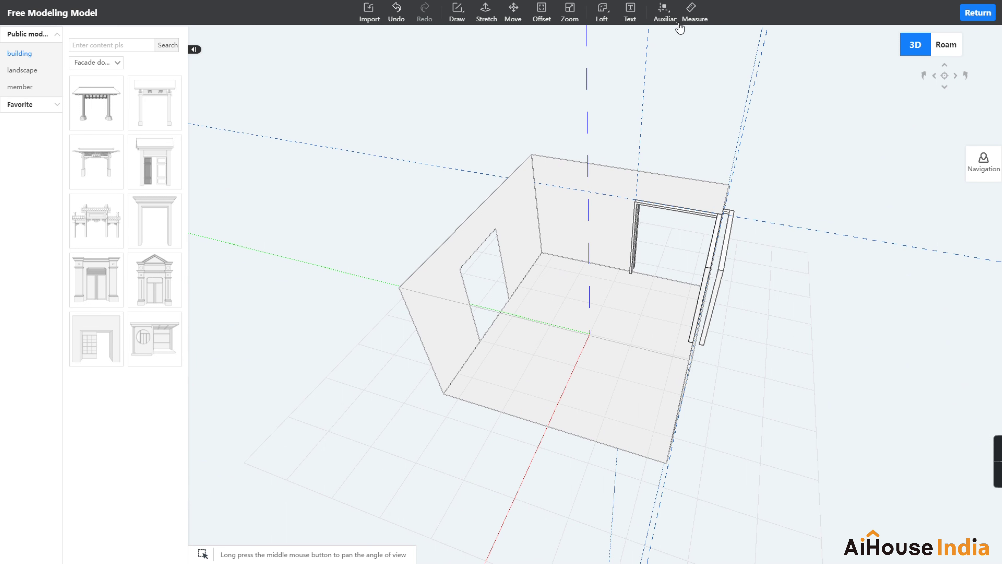
pyautogui.click(665, 23)
pyautogui.click(672, 60)
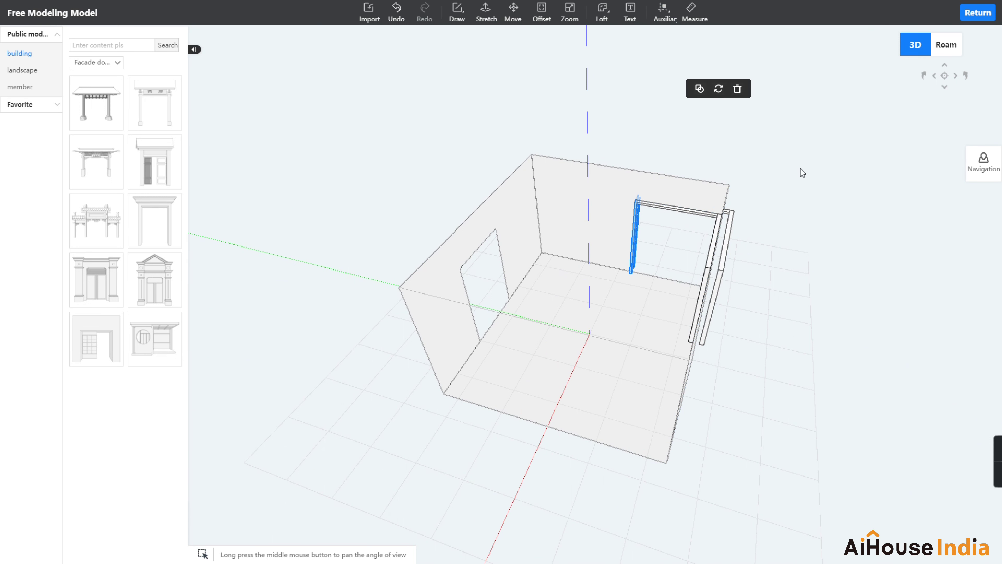
pyautogui.click(805, 160)
# Return from free modeling to the floor plan and inspect the corner window frame from inside the room
pyautogui.click(978, 16)
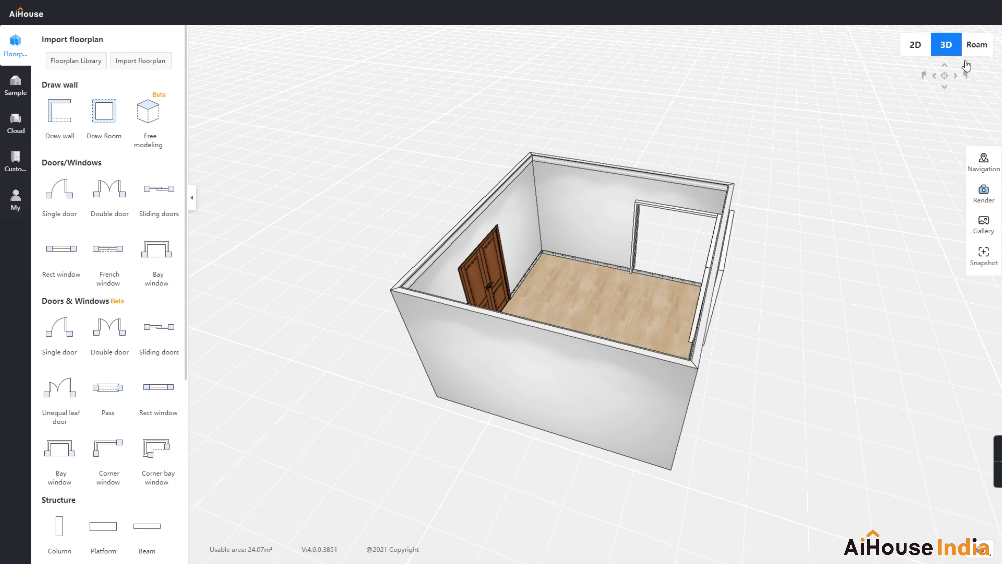
pyautogui.moveTo(793, 225); pyautogui.dragTo(566, 156)
pyautogui.moveTo(661, 245); pyautogui.dragTo(742, 306)
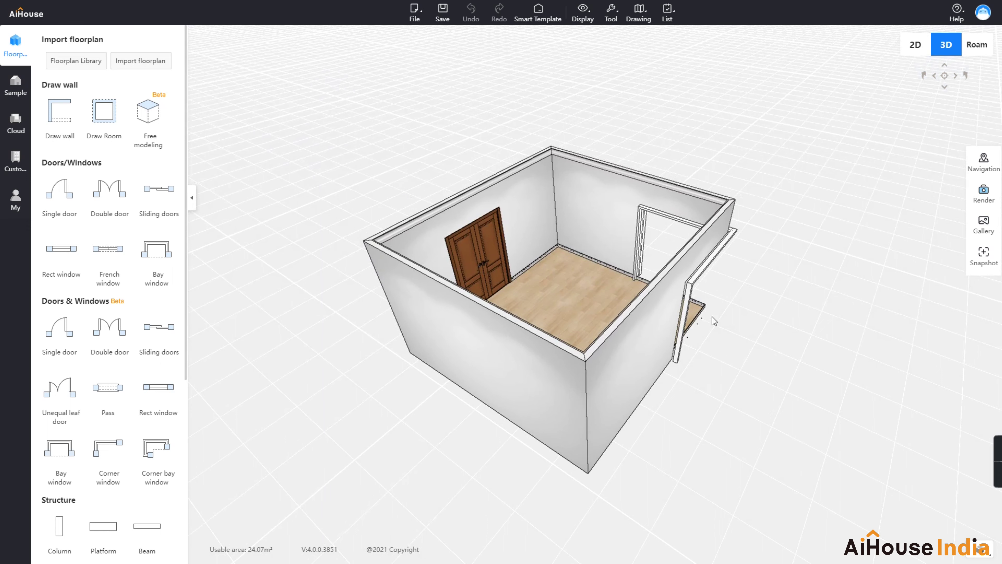
pyautogui.click(917, 45)
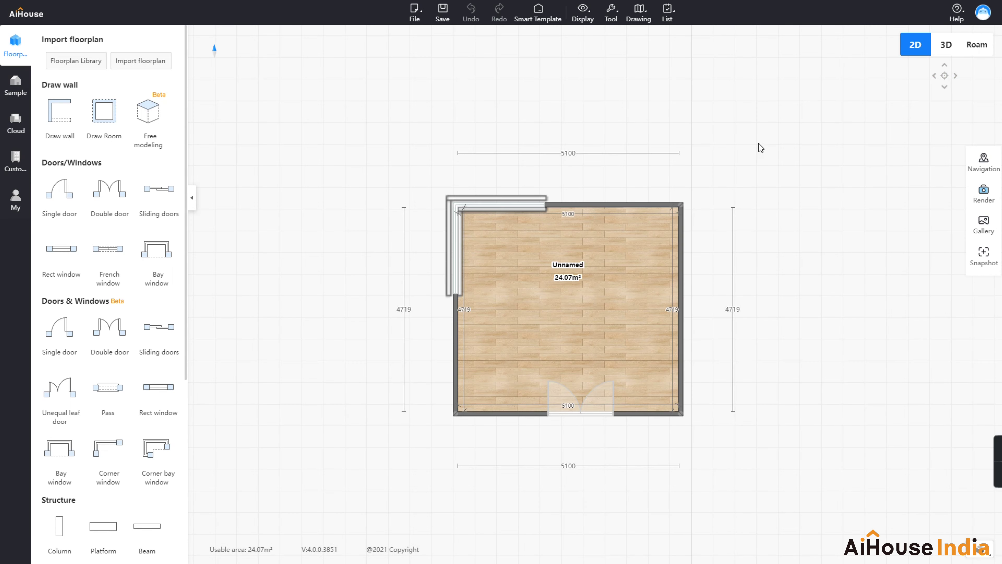
pyautogui.click(981, 47)
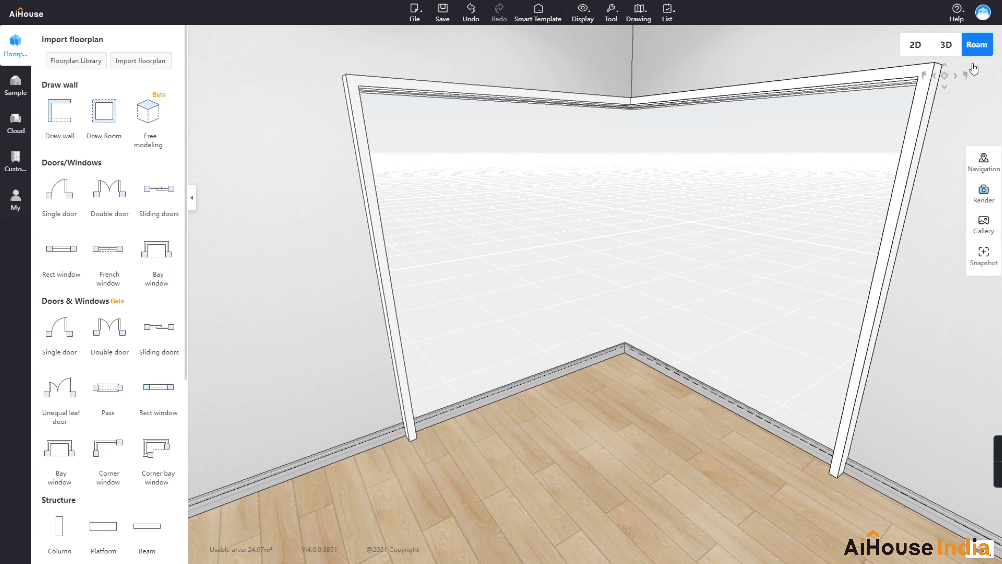
pyautogui.scroll(-5, 830, 259)
pyautogui.moveTo(607, 275); pyautogui.dragTo(620, 307)
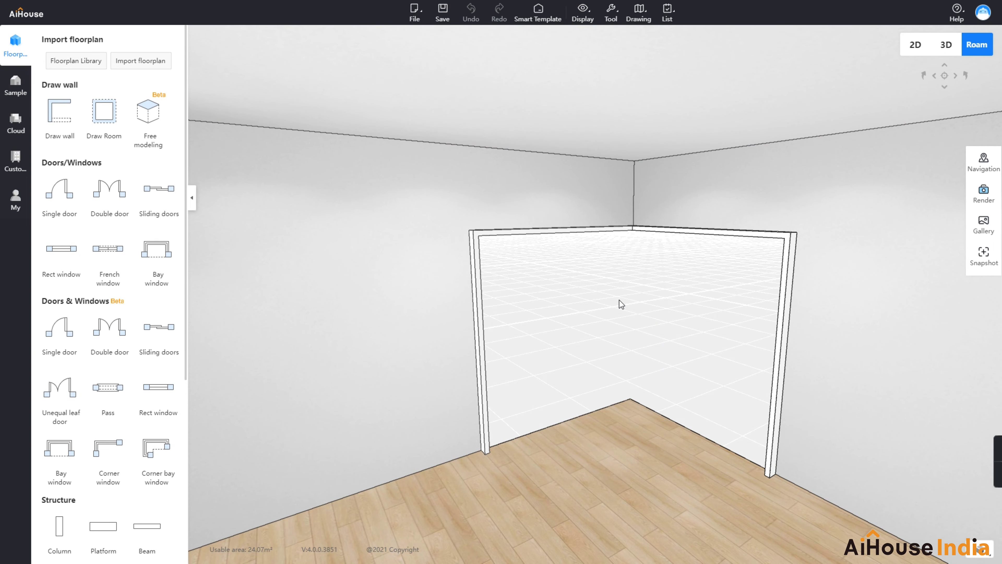
# Start custom system cabinet design and list the Parts category of the design library
pyautogui.click(14, 163)
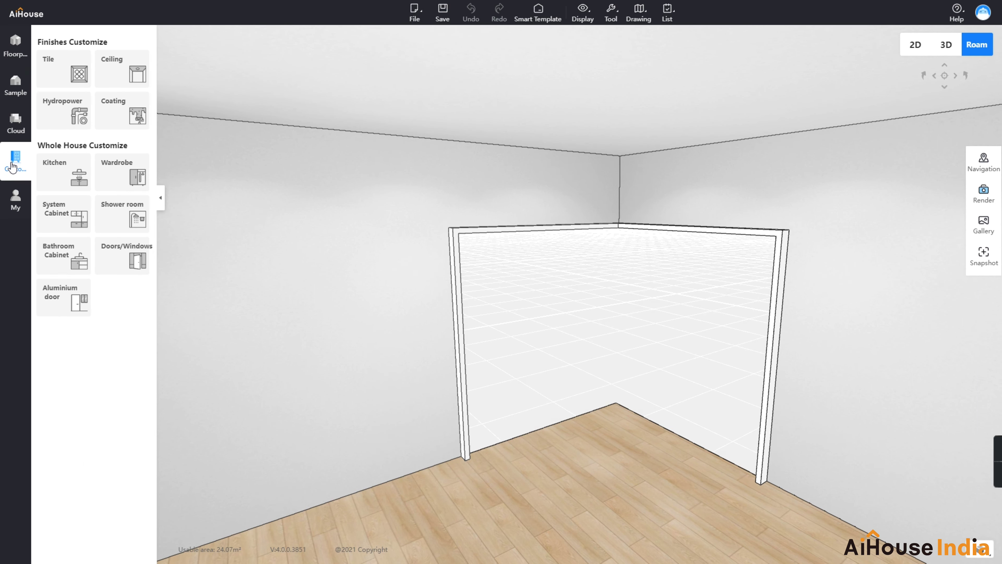
pyautogui.click(63, 220)
pyautogui.click(118, 78)
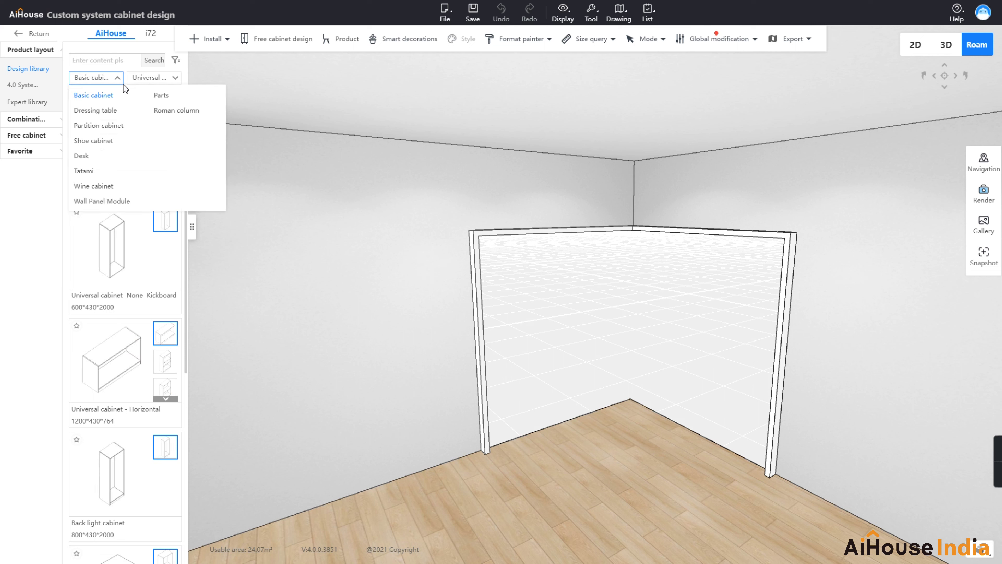
pyautogui.click(161, 95)
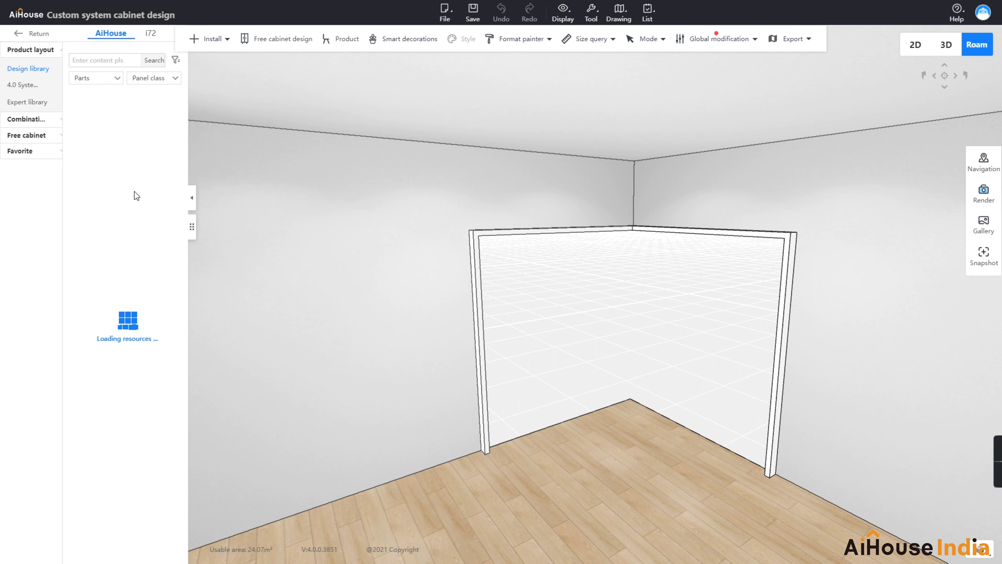
# Place a glass side panel on the floor against the upright of the corner window frame
pyautogui.scroll(-10, 108, 328)
pyautogui.scroll(-5, 108, 327)
pyautogui.scroll(-6, 108, 328)
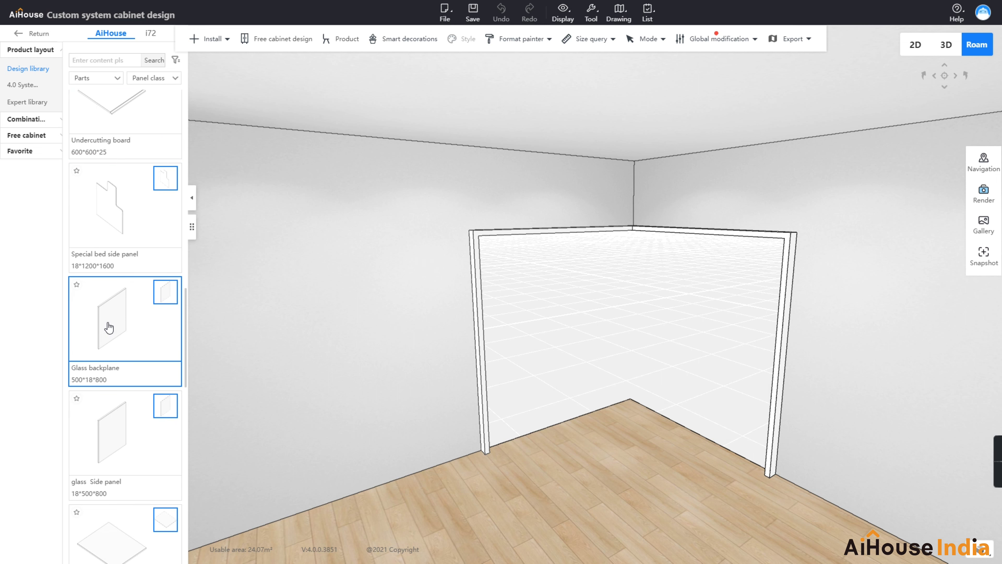
pyautogui.scroll(-3, 119, 382)
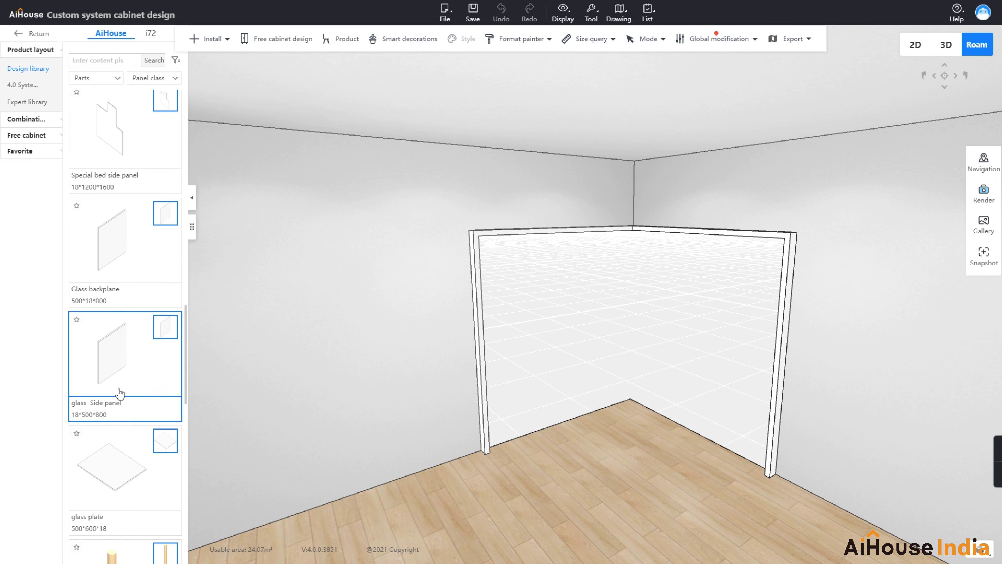
pyautogui.click(116, 331)
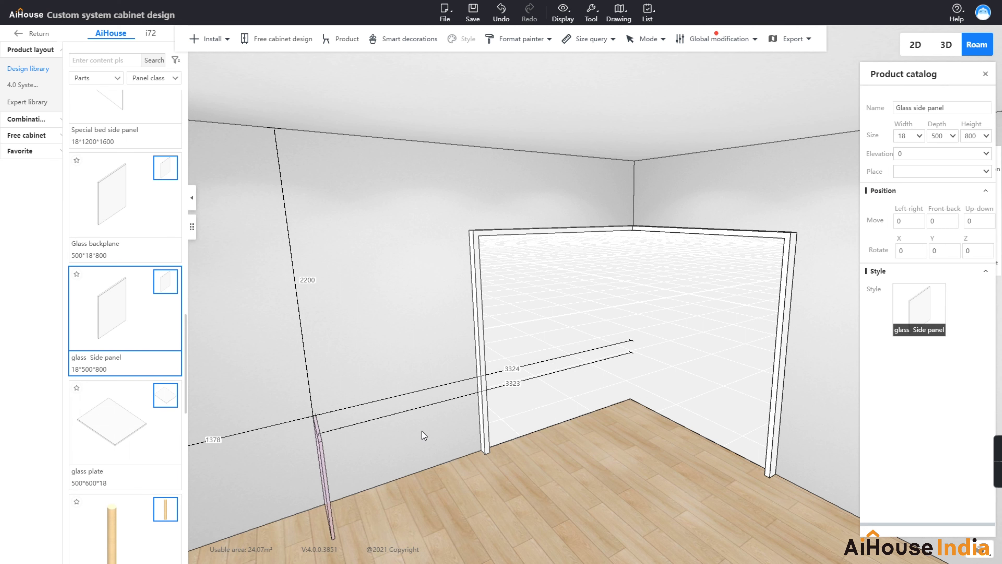
pyautogui.click(545, 444)
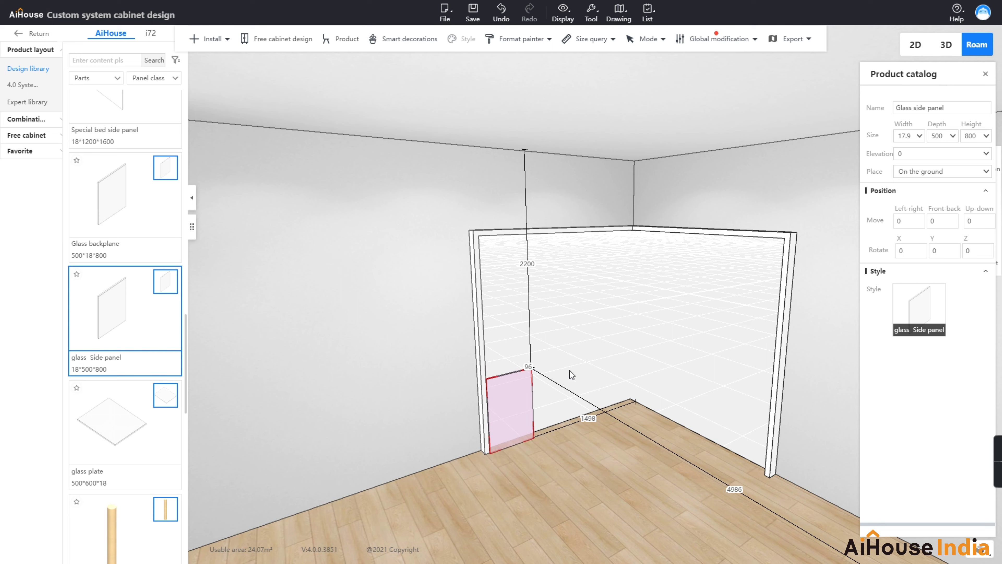
# Move the glass side panel outward from the room with three-axis movement until it sits in the gap between the frame pieces
pyautogui.click(947, 45)
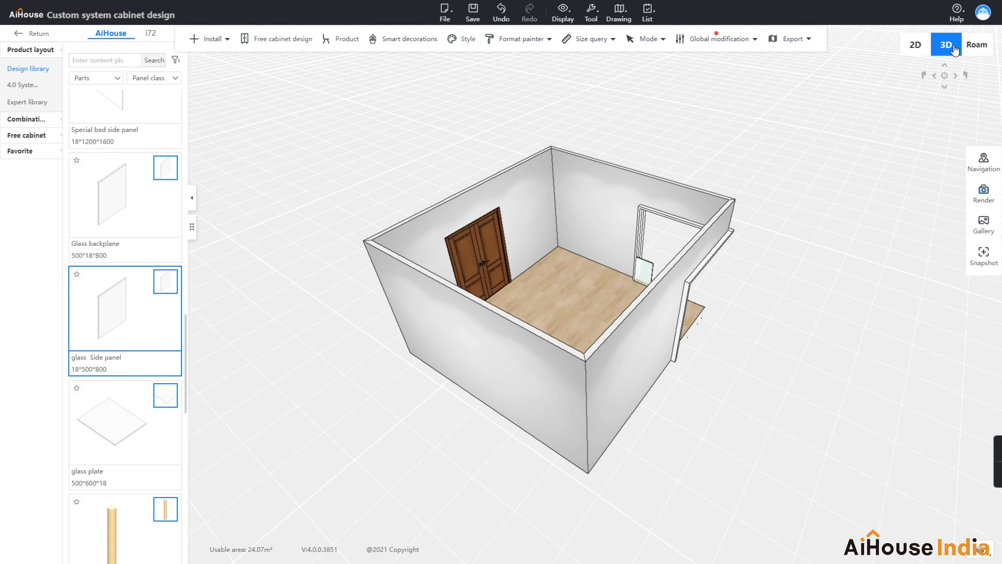
pyautogui.scroll(10, 643, 270)
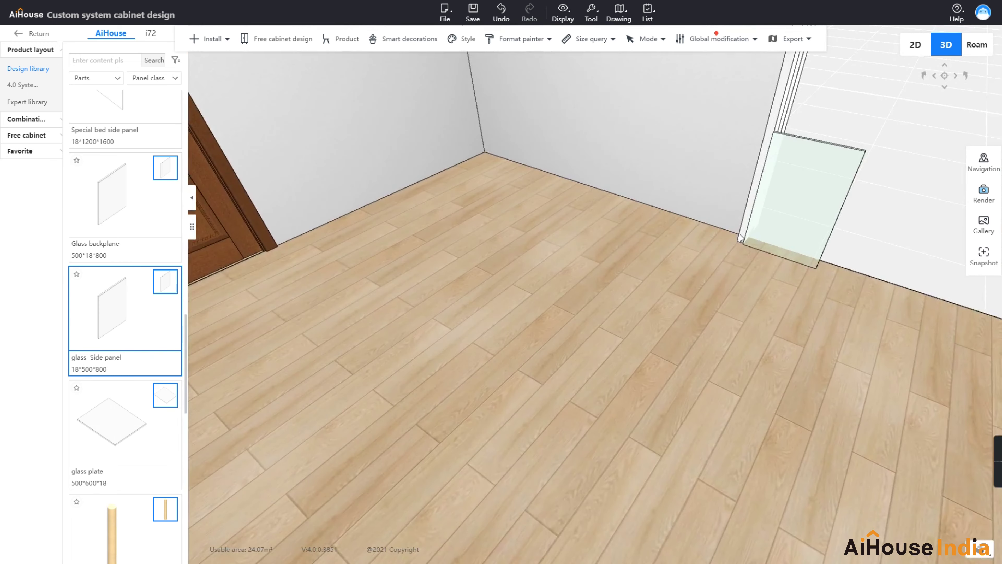
pyautogui.scroll(3, 783, 286)
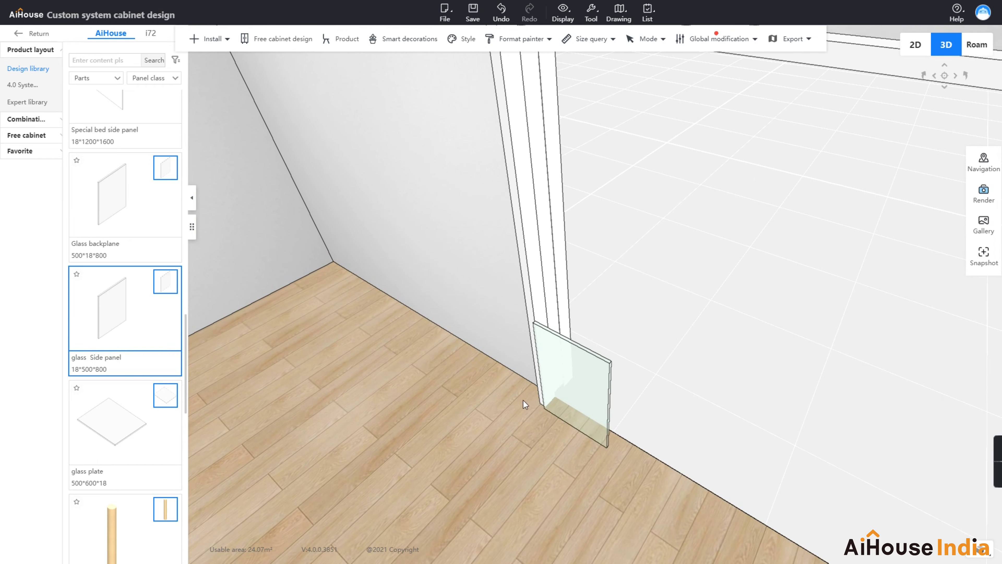
pyautogui.click(563, 374)
pyautogui.moveTo(671, 367); pyautogui.dragTo(574, 438)
pyautogui.press('c')
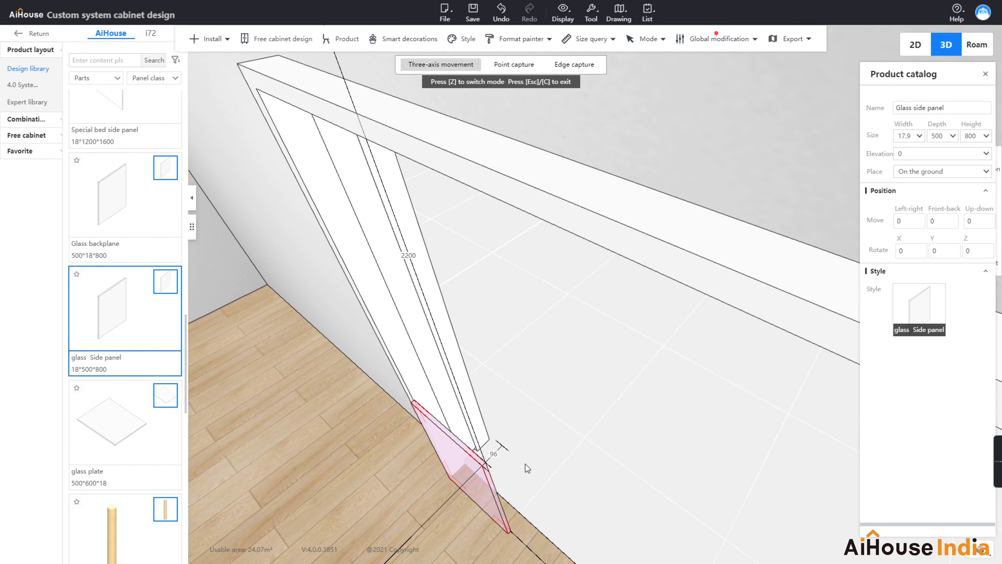
pyautogui.moveTo(474, 479)
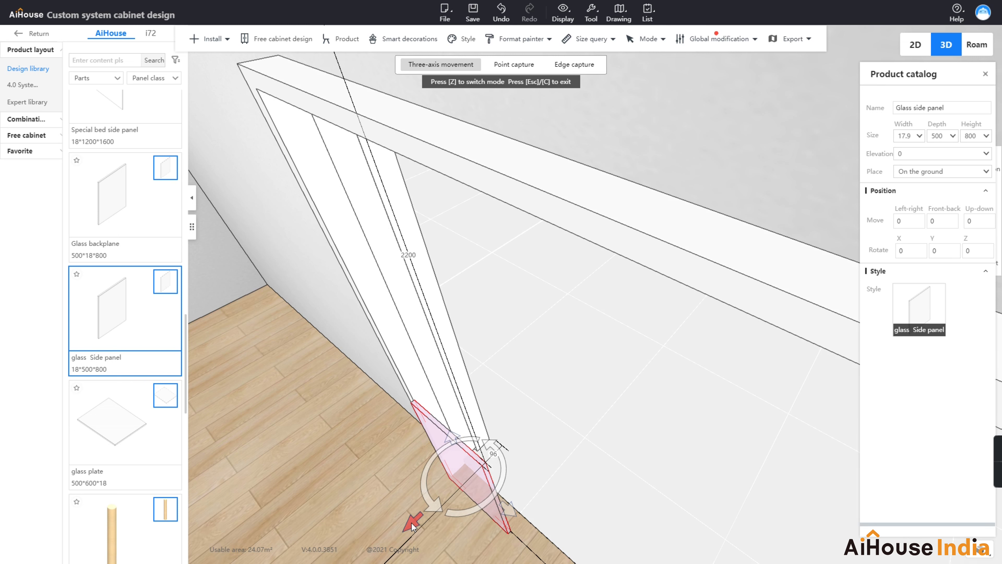
pyautogui.moveTo(412, 522); pyautogui.dragTo(442, 499)
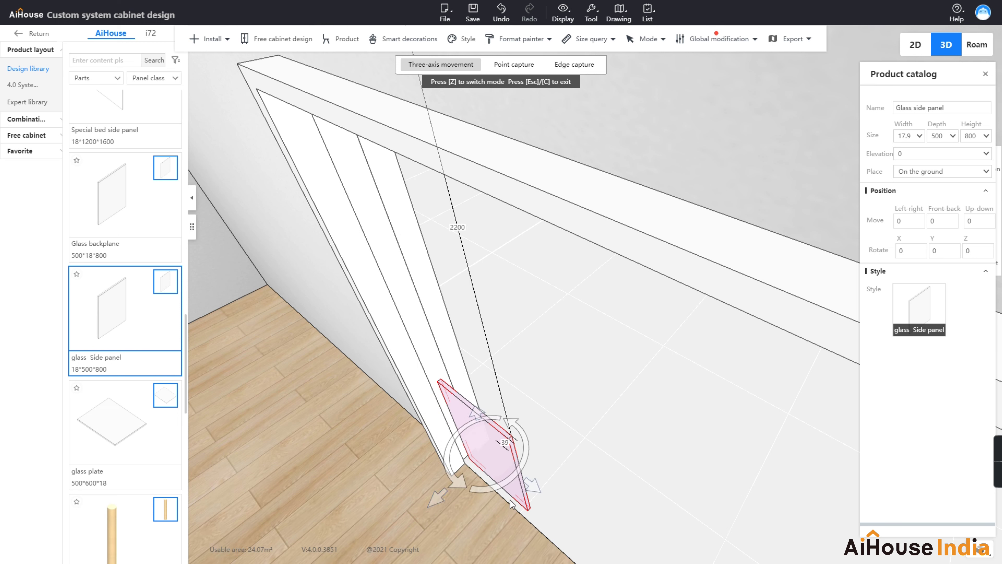
pyautogui.moveTo(536, 490); pyautogui.dragTo(533, 486)
pyautogui.scroll(3, 595, 452)
pyautogui.moveTo(595, 452); pyautogui.dragTo(656, 371, button='right')
pyautogui.scroll(-10, 657, 371)
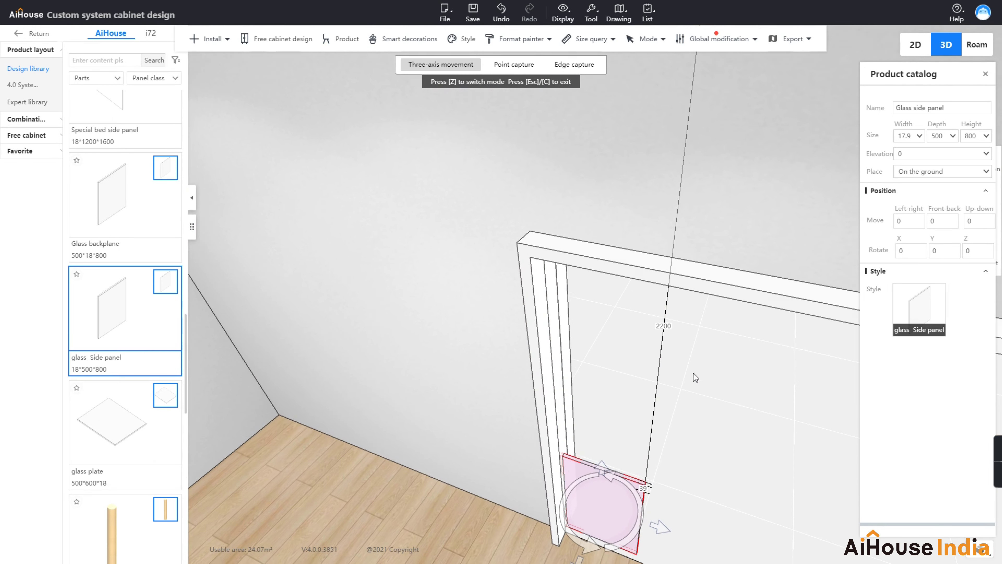
# Set the glass side panel's width to 22 and its depth to 1000
pyautogui.click(975, 46)
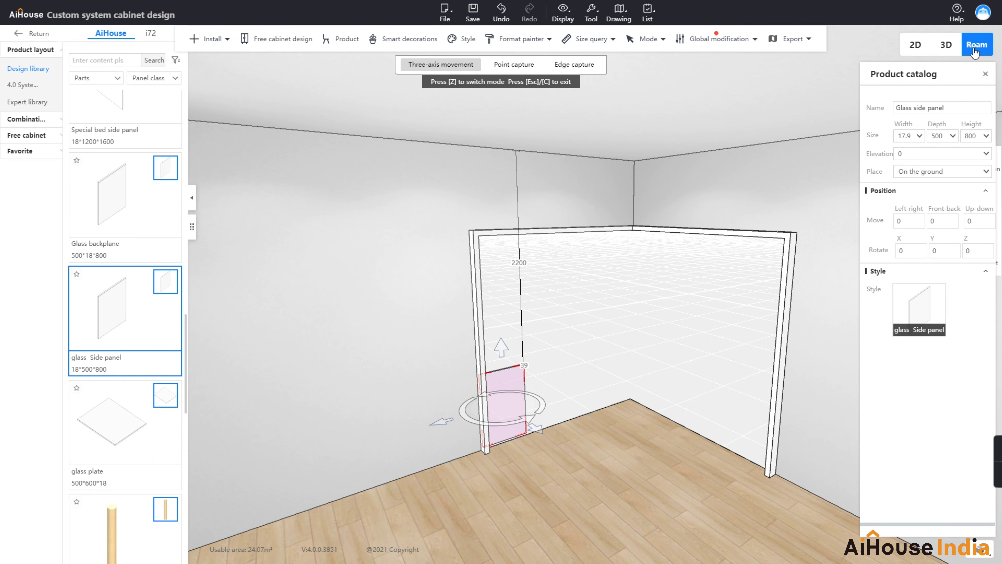
pyautogui.scroll(3, 575, 376)
pyautogui.moveTo(556, 391); pyautogui.dragTo(524, 406, button='middle')
pyautogui.click(433, 422)
pyautogui.click(448, 425)
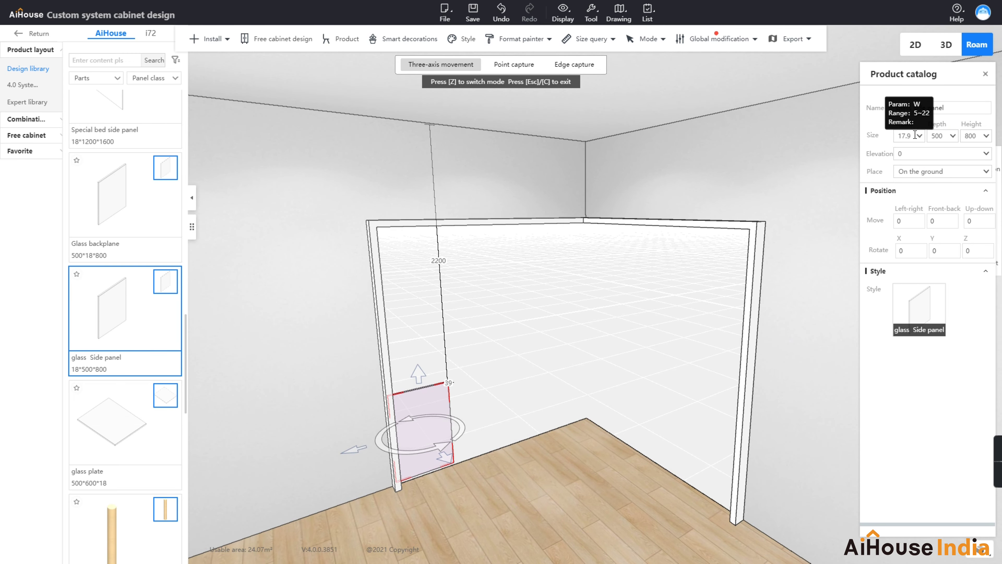
pyautogui.doubleClick(905, 136)
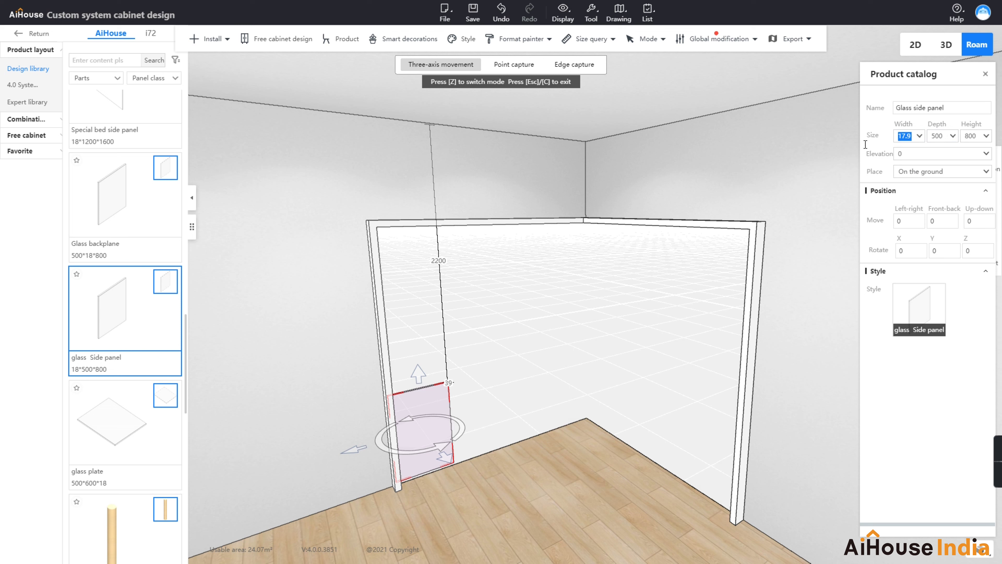
pyautogui.write('22')
pyautogui.press('Tab')
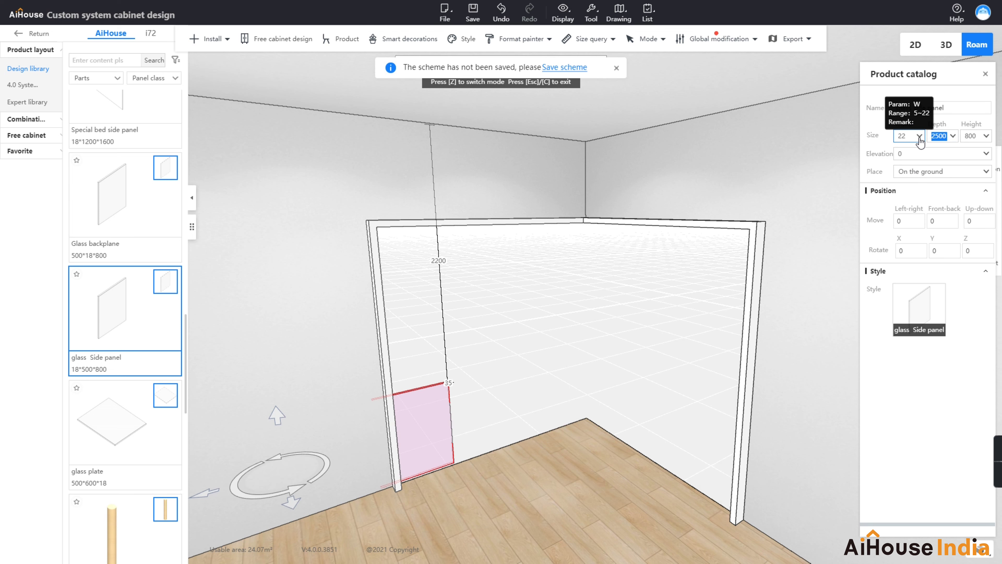
pyautogui.write('10')
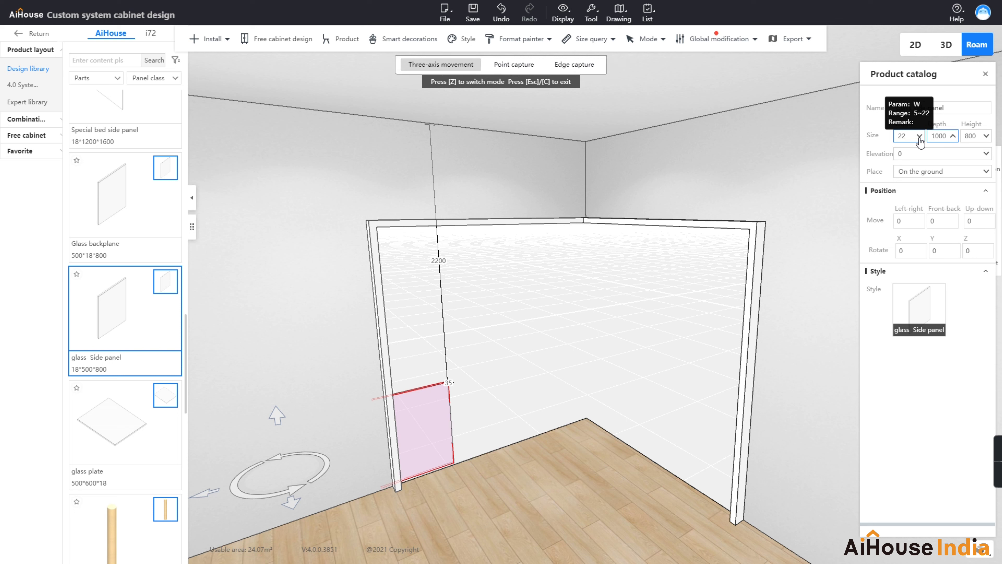
pyautogui.press('Return')
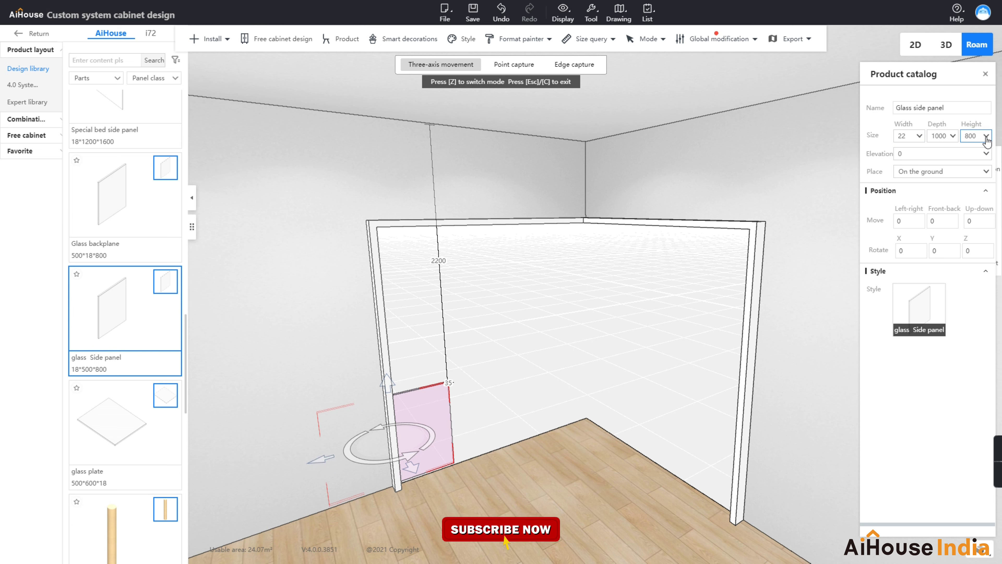
# Set the glass side panel's height to 1000 and slide it along the opening to the room corner
pyautogui.click(971, 136)
pyautogui.write('80')
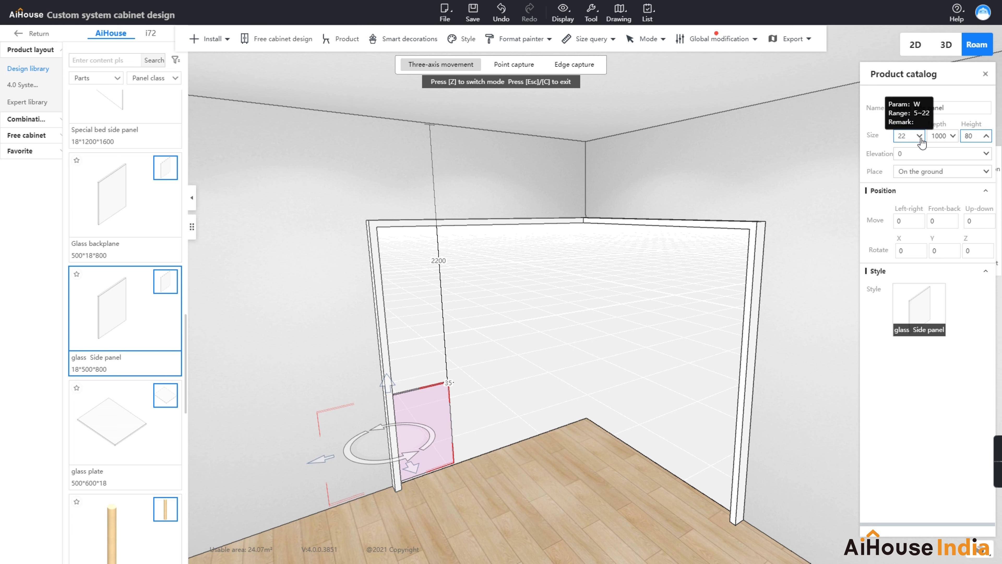
pyautogui.press('Return')
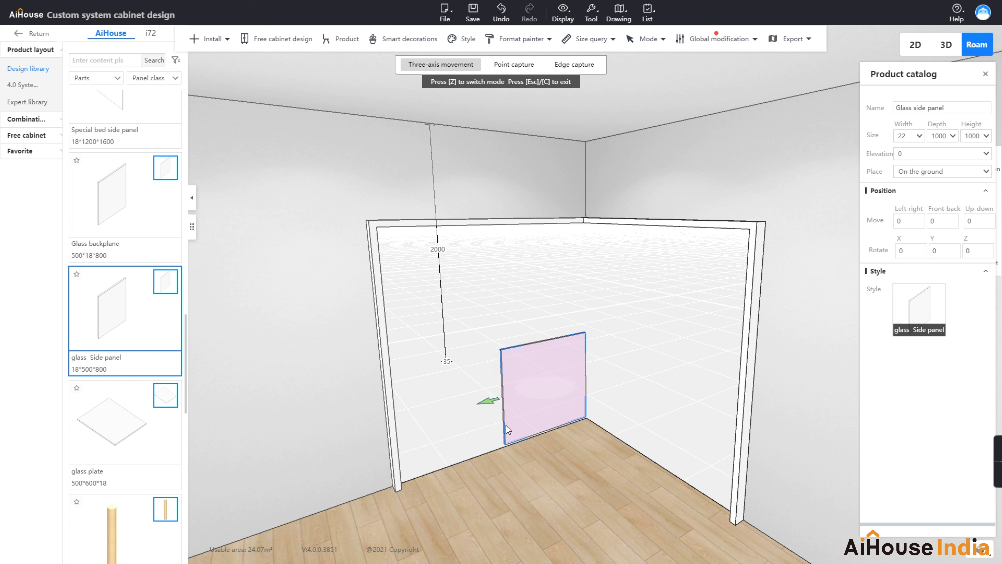
pyautogui.click(506, 426)
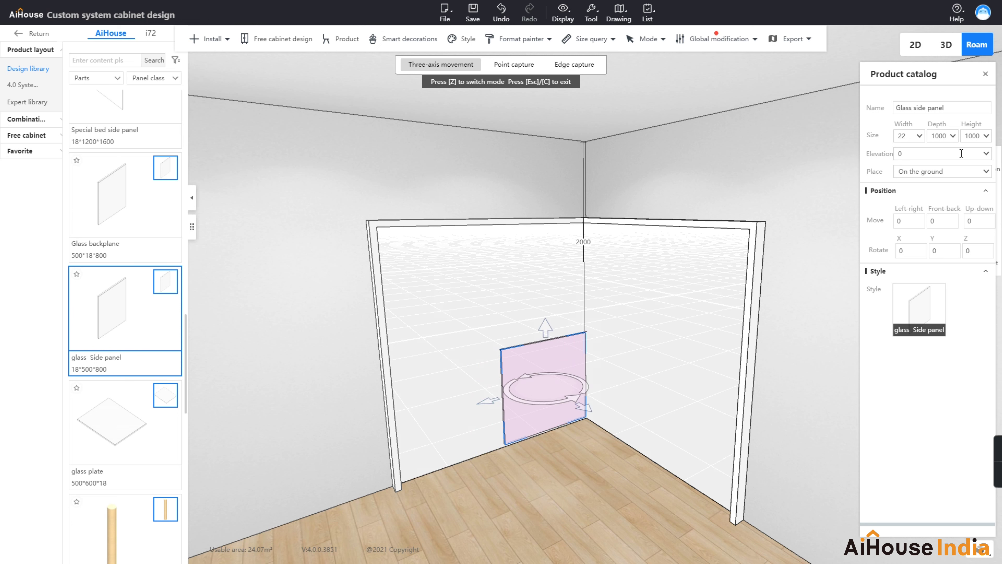
# Try a depth of 2500 for the glass side panel, and settle on a depth of 2000
pyautogui.moveTo(948, 136); pyautogui.dragTo(889, 137)
pyautogui.write('2500')
pyautogui.press('Return')
pyautogui.moveTo(947, 136); pyautogui.dragTo(919, 136)
pyautogui.write('2000')
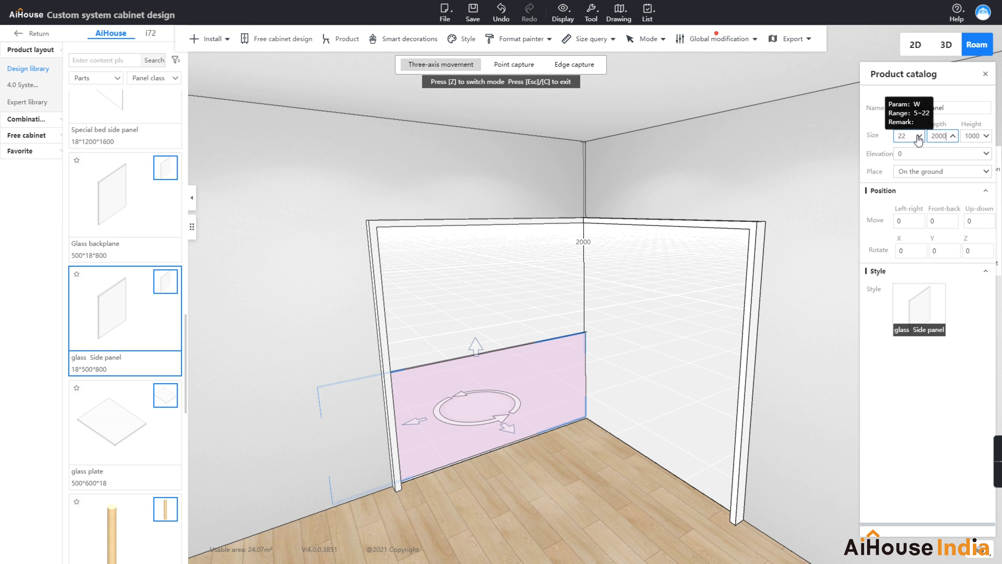
pyautogui.press('Return')
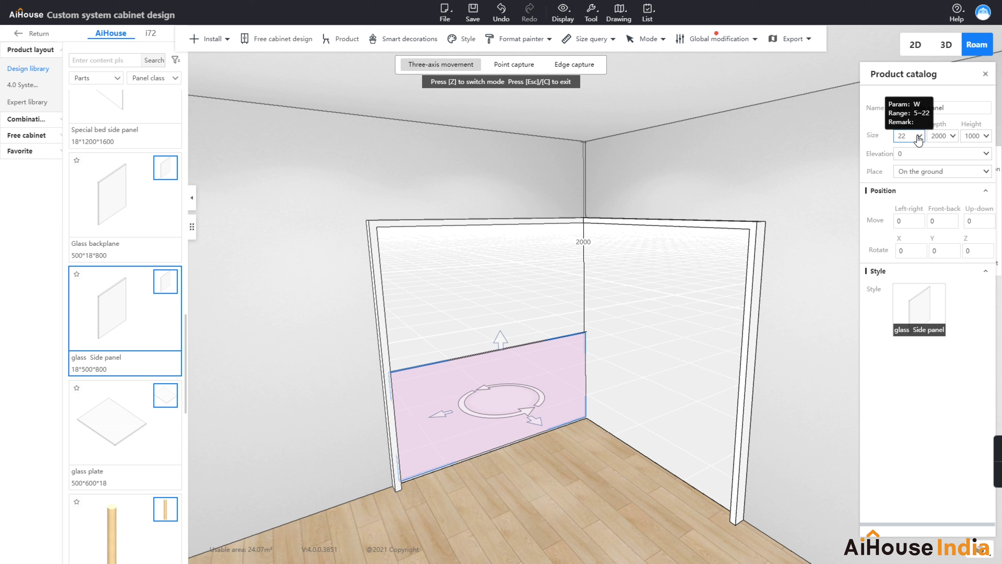
# Set the glass side panel's height to 2200
pyautogui.moveTo(981, 136); pyautogui.dragTo(972, 138)
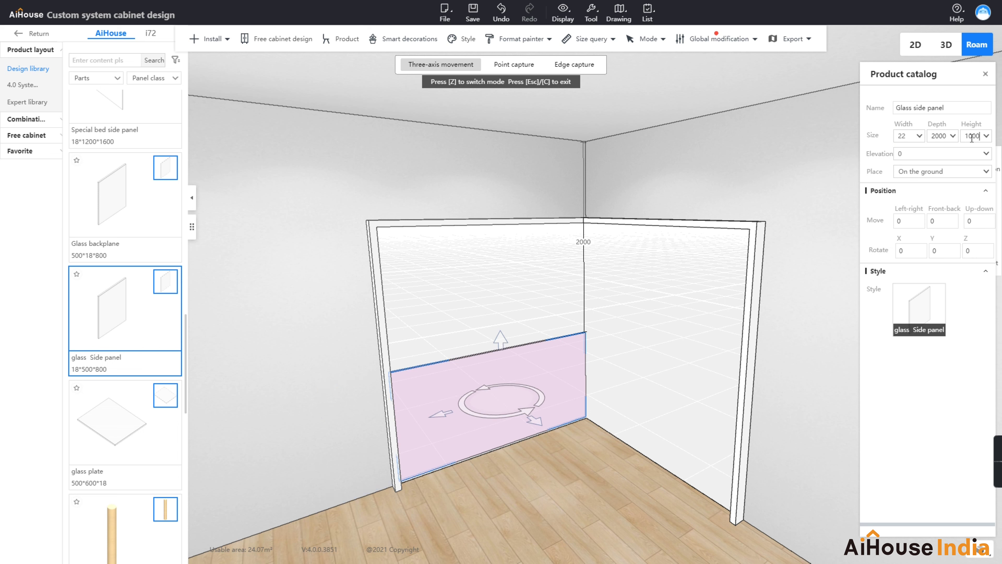
pyautogui.doubleClick(971, 136)
pyautogui.write('22')
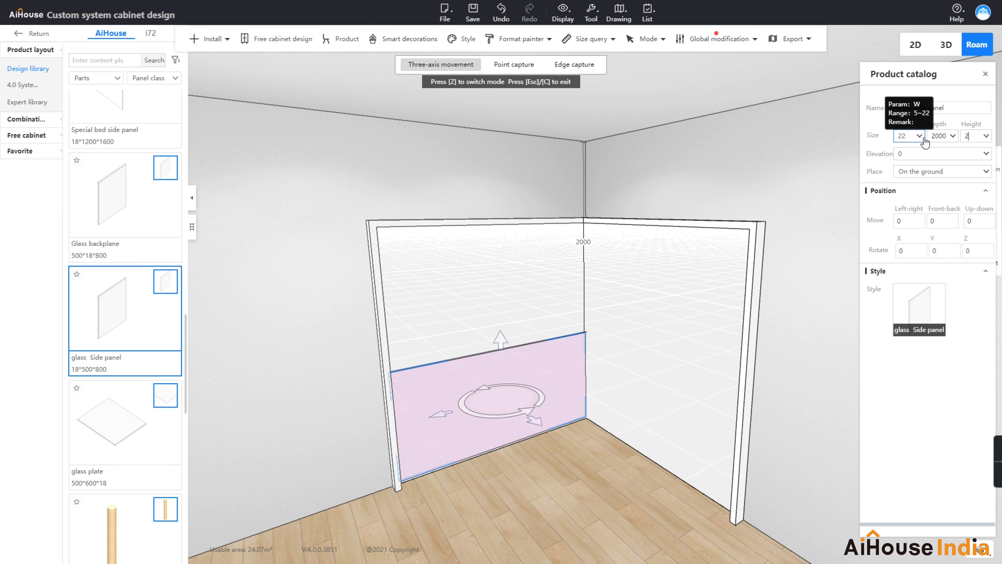
pyautogui.press('Return')
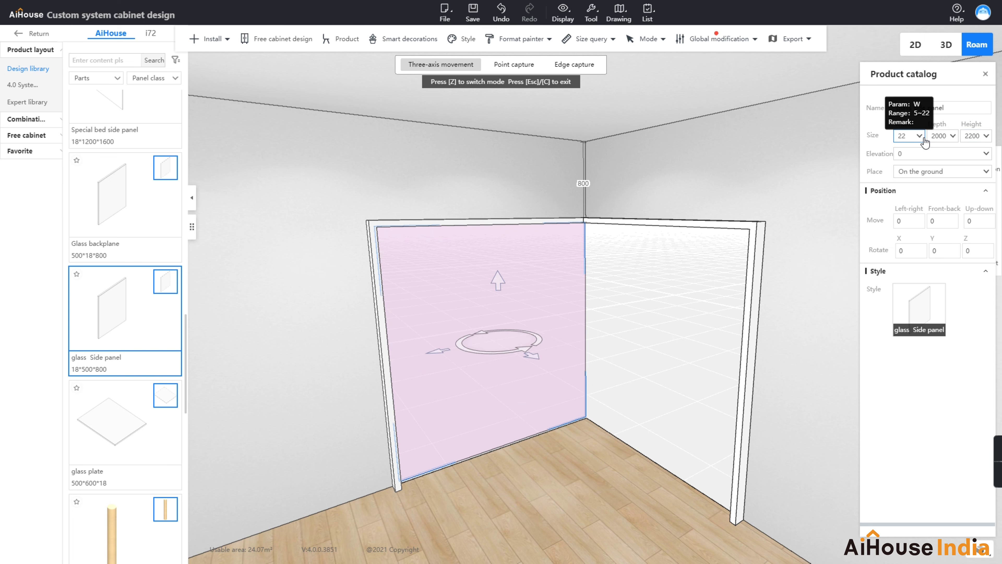
# Try a height of 2000 for the glass side panel, and restore it to 2200
pyautogui.doubleClick(973, 136)
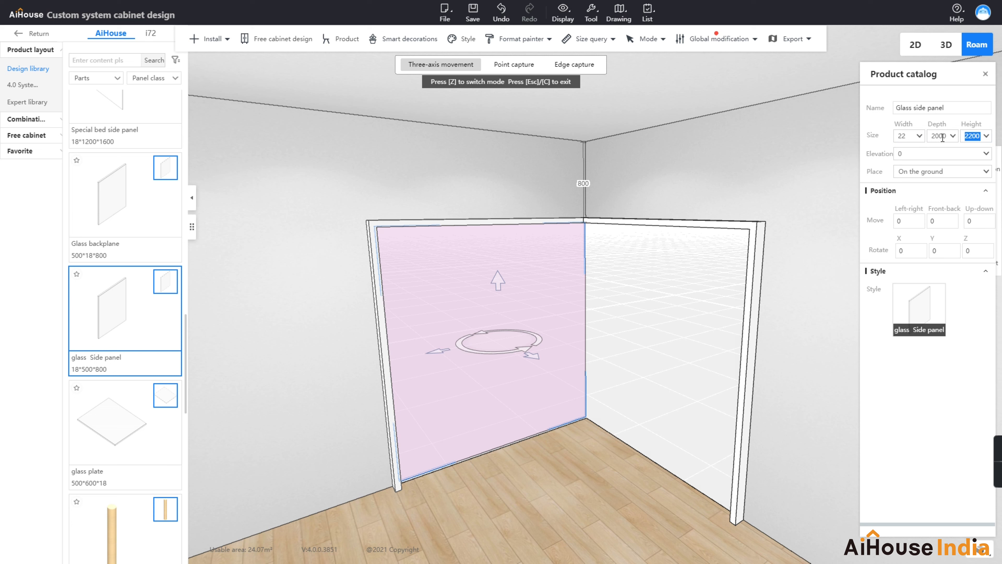
pyautogui.write('200')
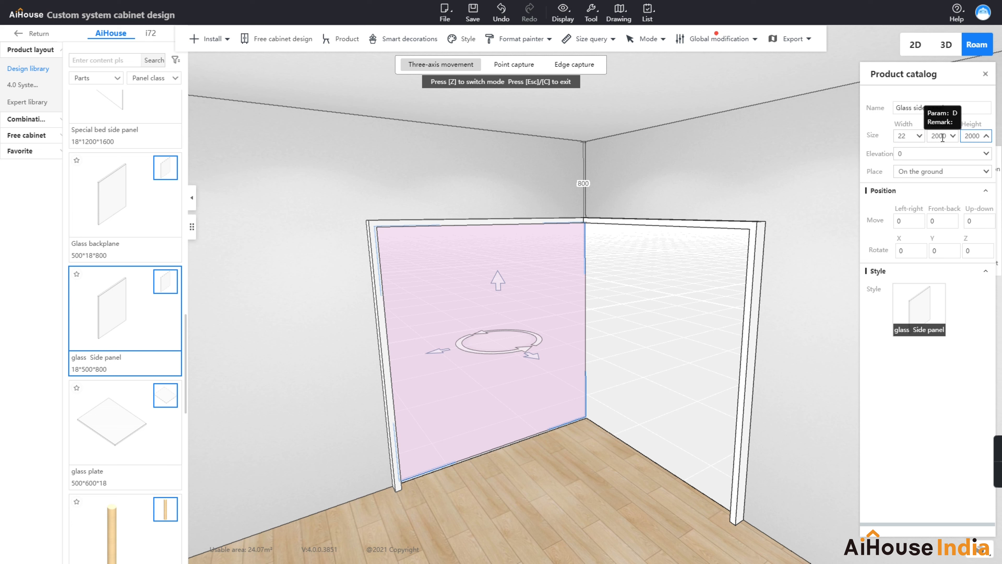
pyautogui.press('Return')
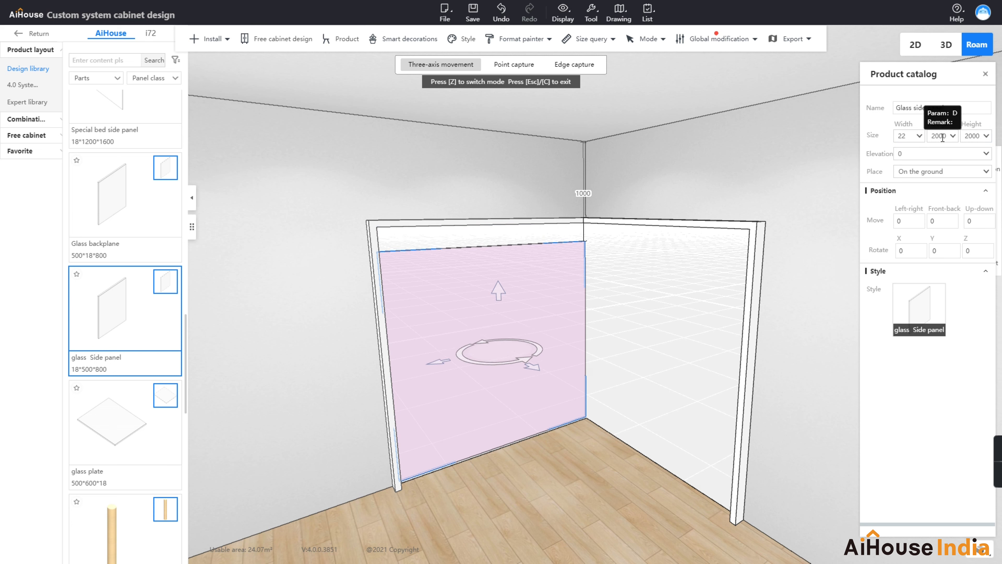
pyautogui.click(982, 135)
pyautogui.write('22')
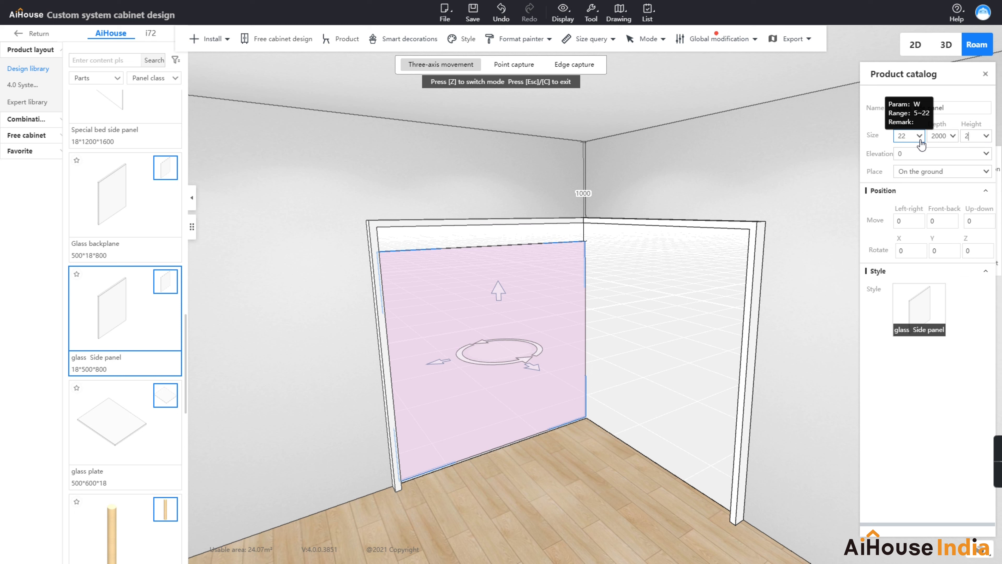
pyautogui.press('Return')
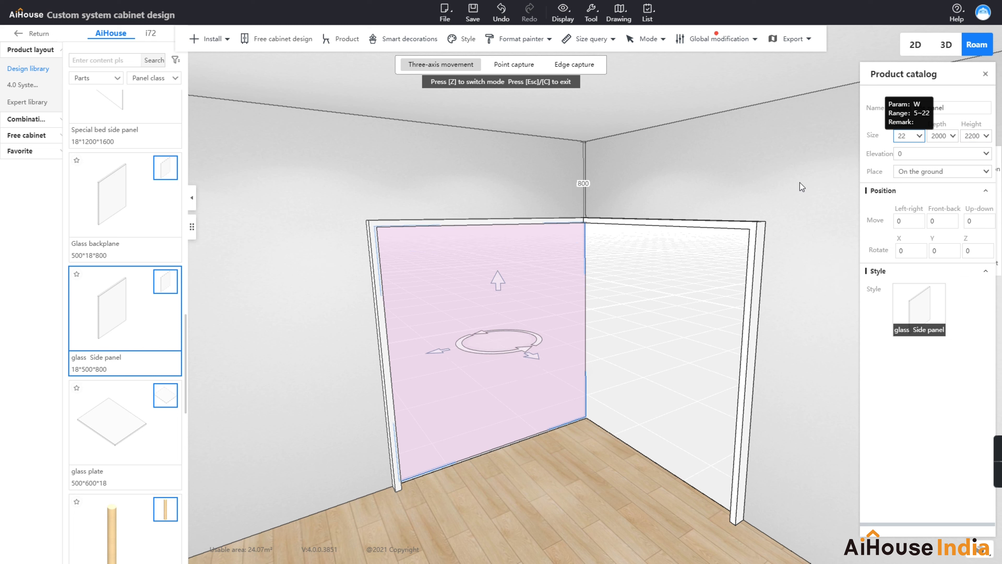
# Copy the glass side panel into the room, about 1010 away from the original along the other side of the corner
pyautogui.click(662, 329)
pyautogui.click(555, 327)
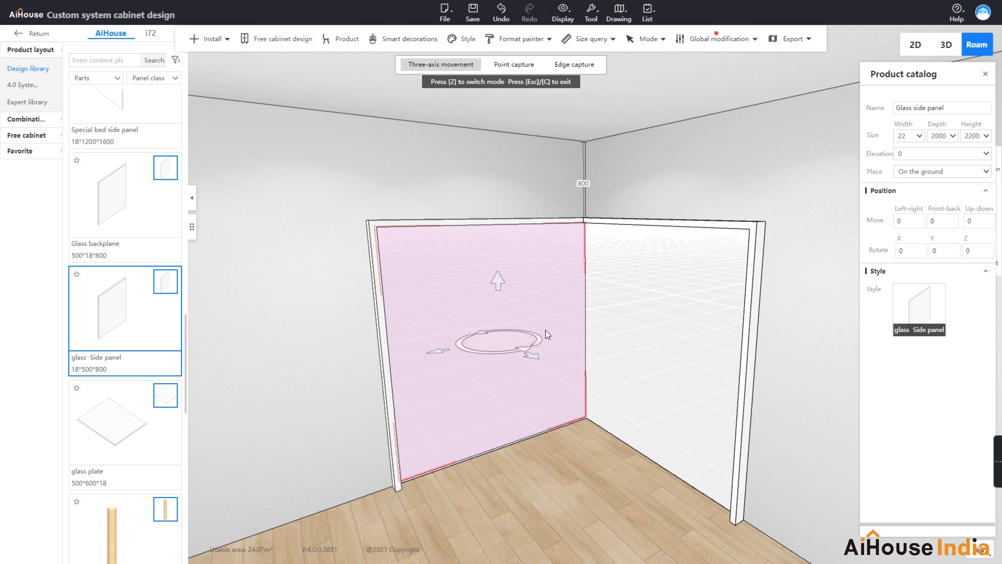
pyautogui.moveTo(537, 357); pyautogui.dragTo(633, 434)
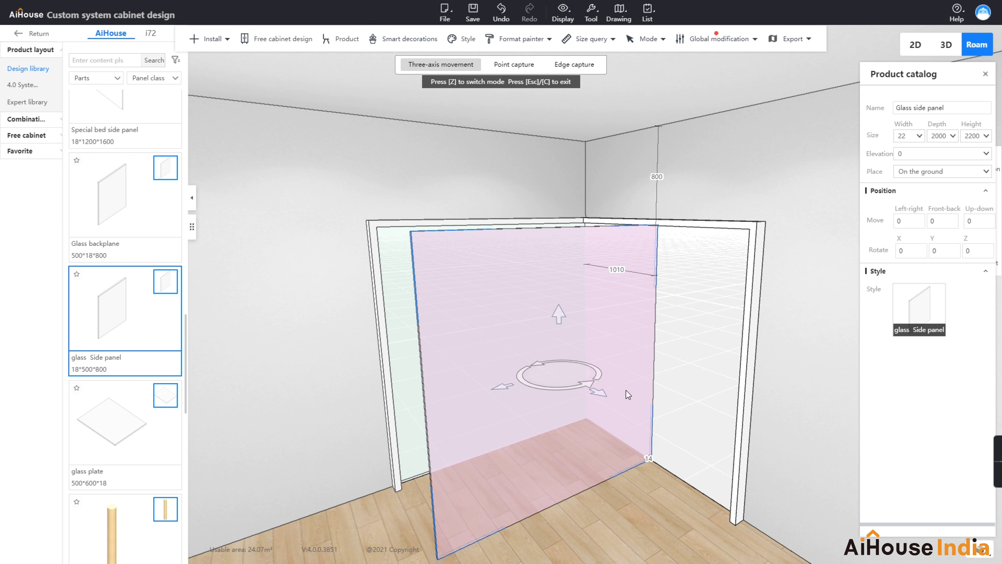
pyautogui.moveTo(598, 378); pyautogui.dragTo(666, 371)
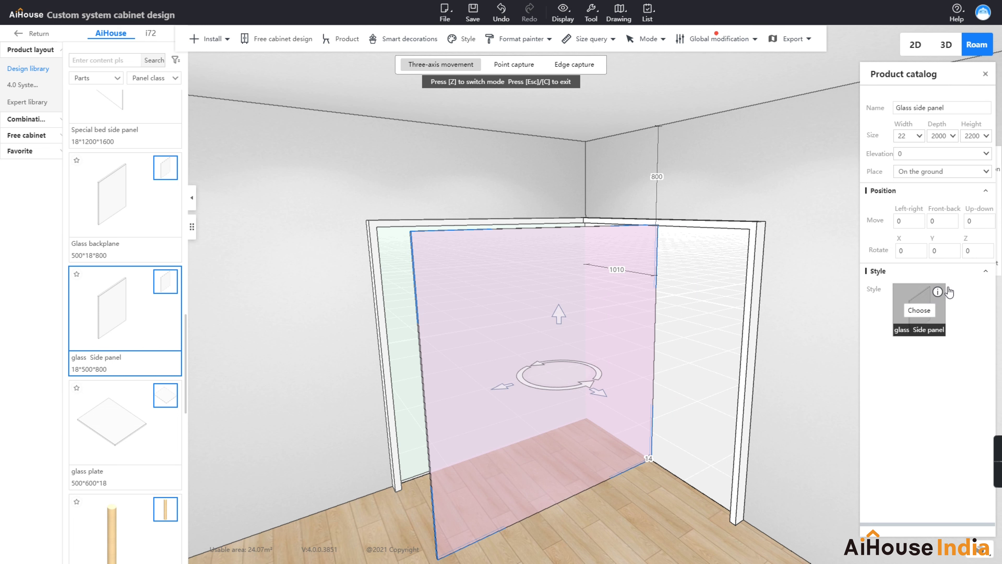
# Rotate the copied glass panel 90 degrees about Z and slide it to the room corner so it fills the second opening
pyautogui.click(974, 249)
pyautogui.doubleClick(974, 250)
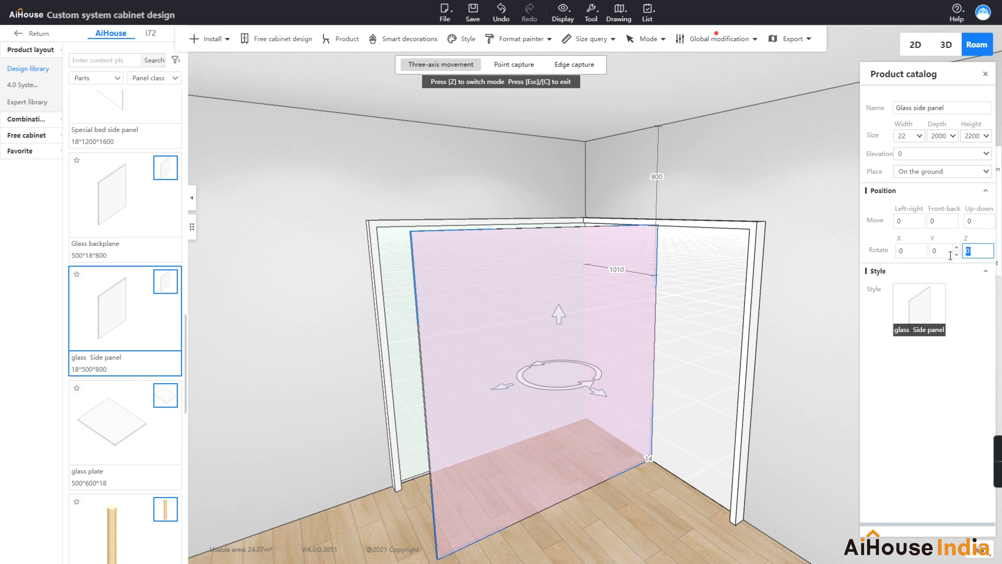
pyautogui.press('Return')
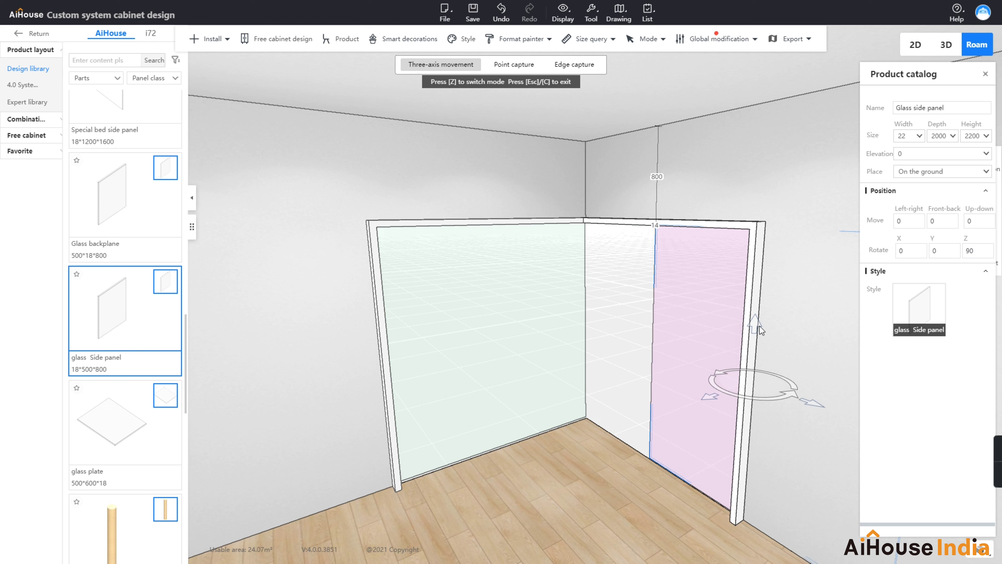
pyautogui.moveTo(812, 404); pyautogui.dragTo(689, 364)
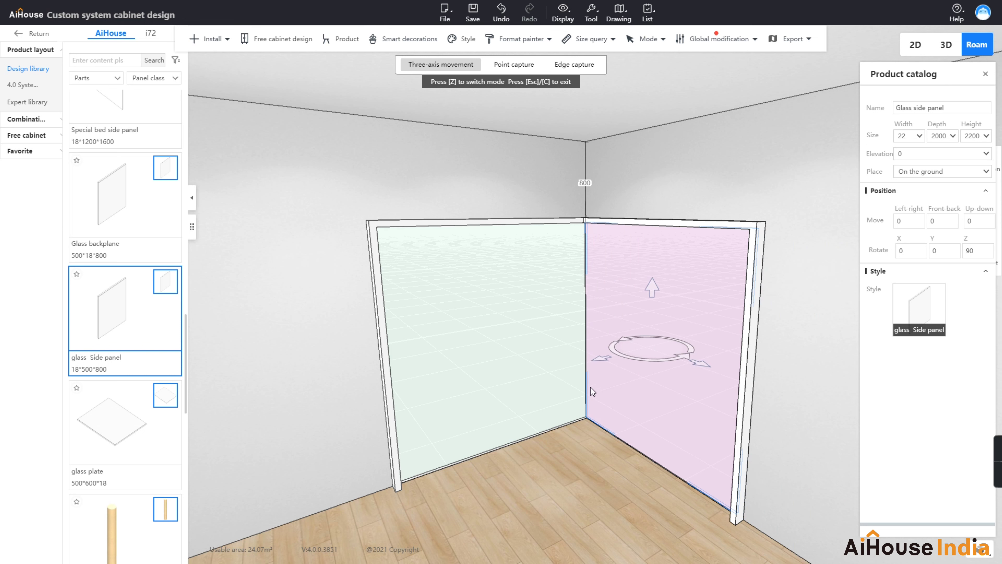
# Deselect the glass panel and start saving the scheme, with the scheme name ready for entry
pyautogui.scroll(-2, 594, 499)
pyautogui.click(594, 499)
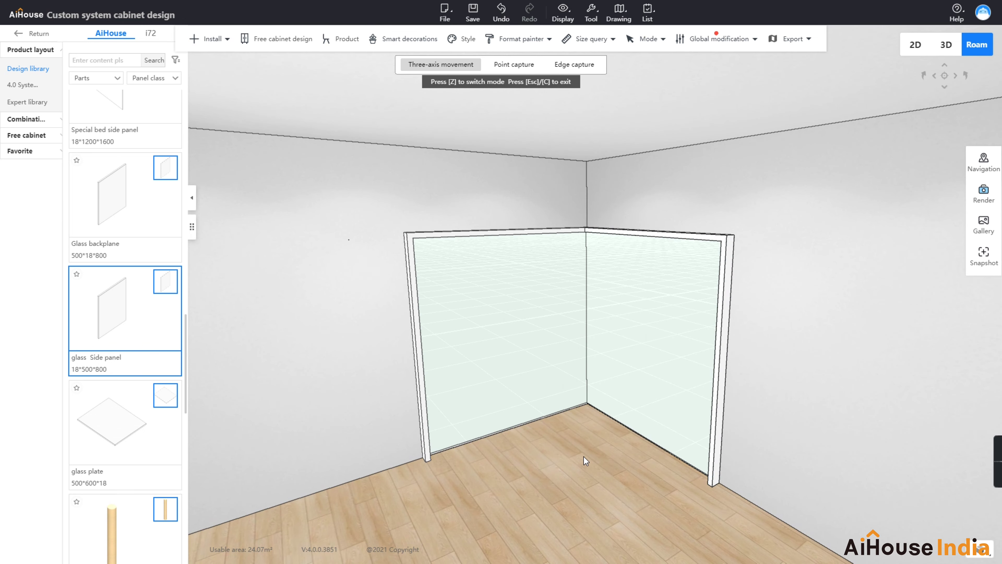
pyautogui.hotkey('ctrl', 's')
pyautogui.click(495, 213)
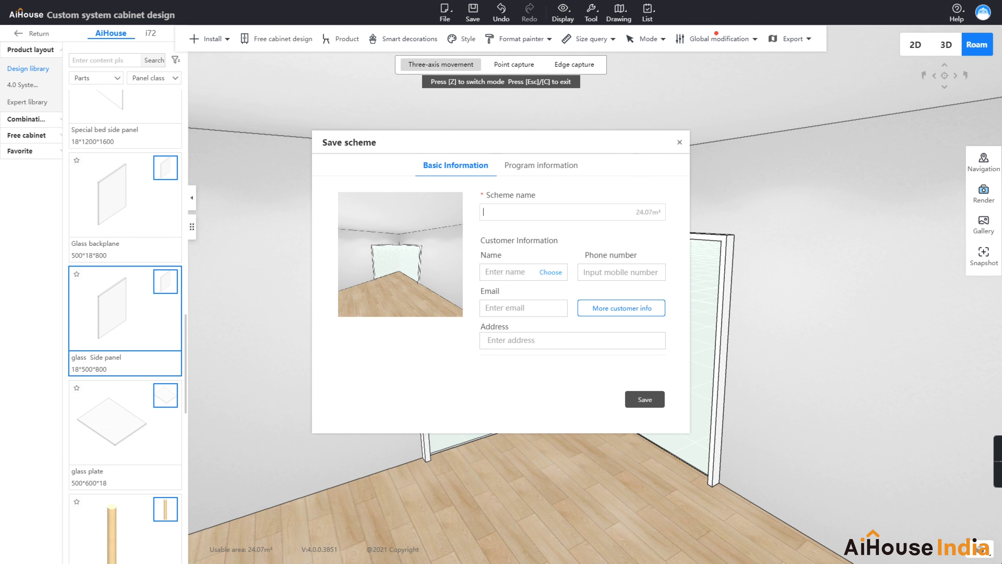